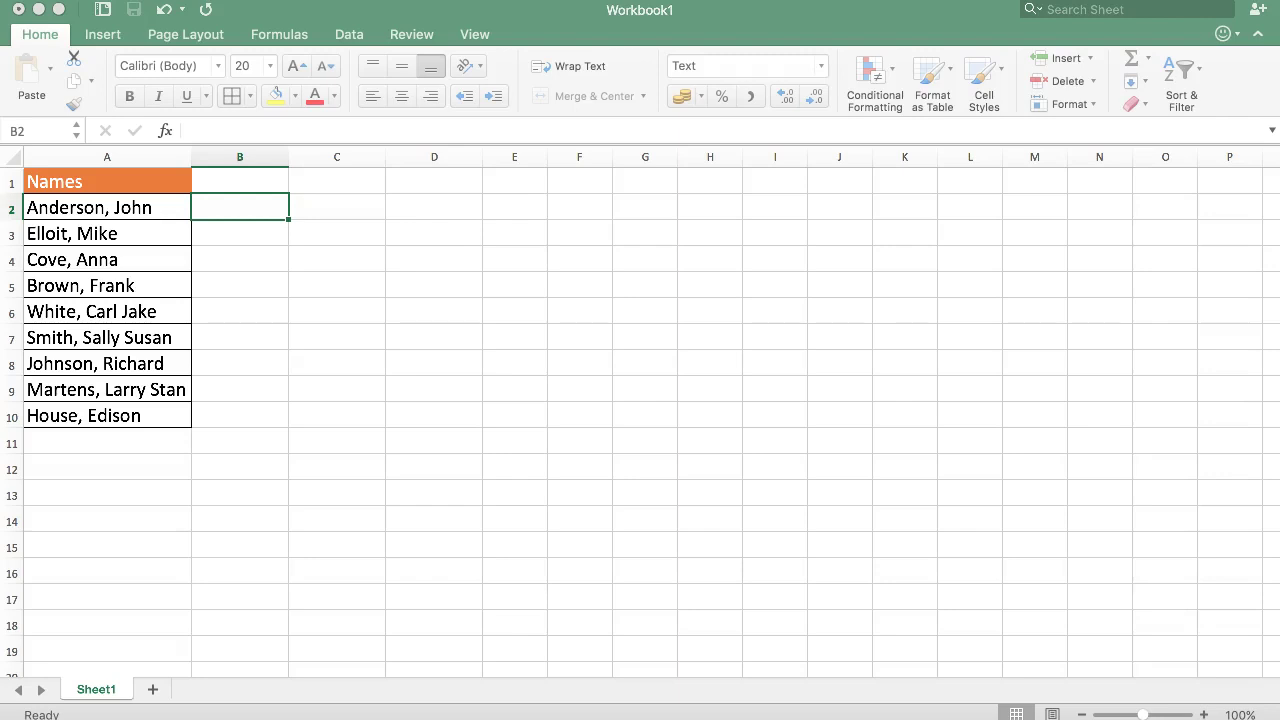
click(74, 180)
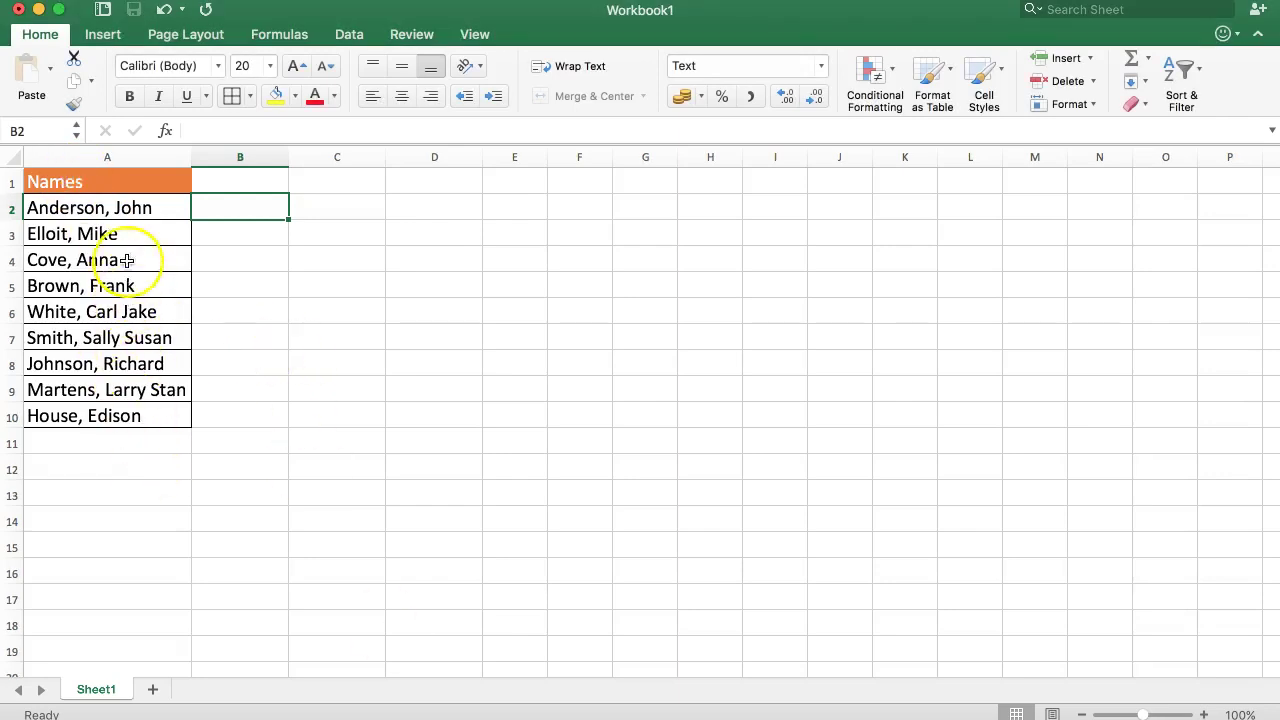
drag(130, 207, 131, 411)
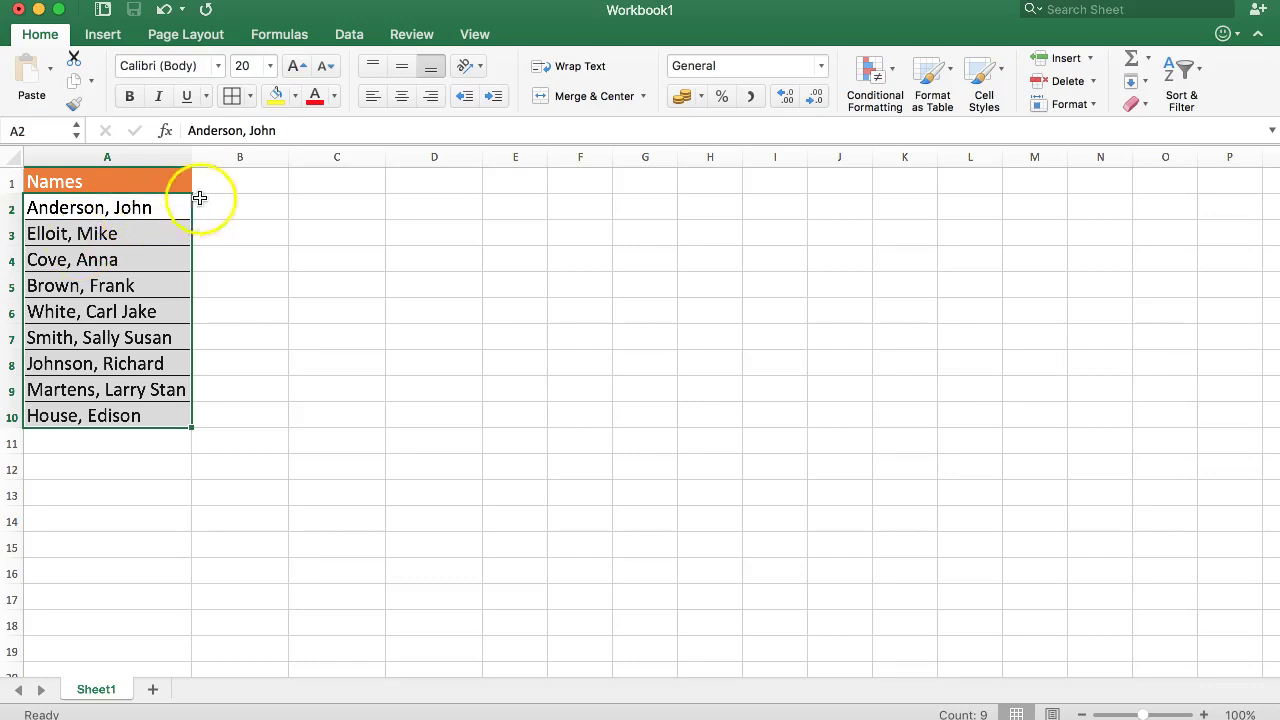
click(242, 181)
click(338, 183)
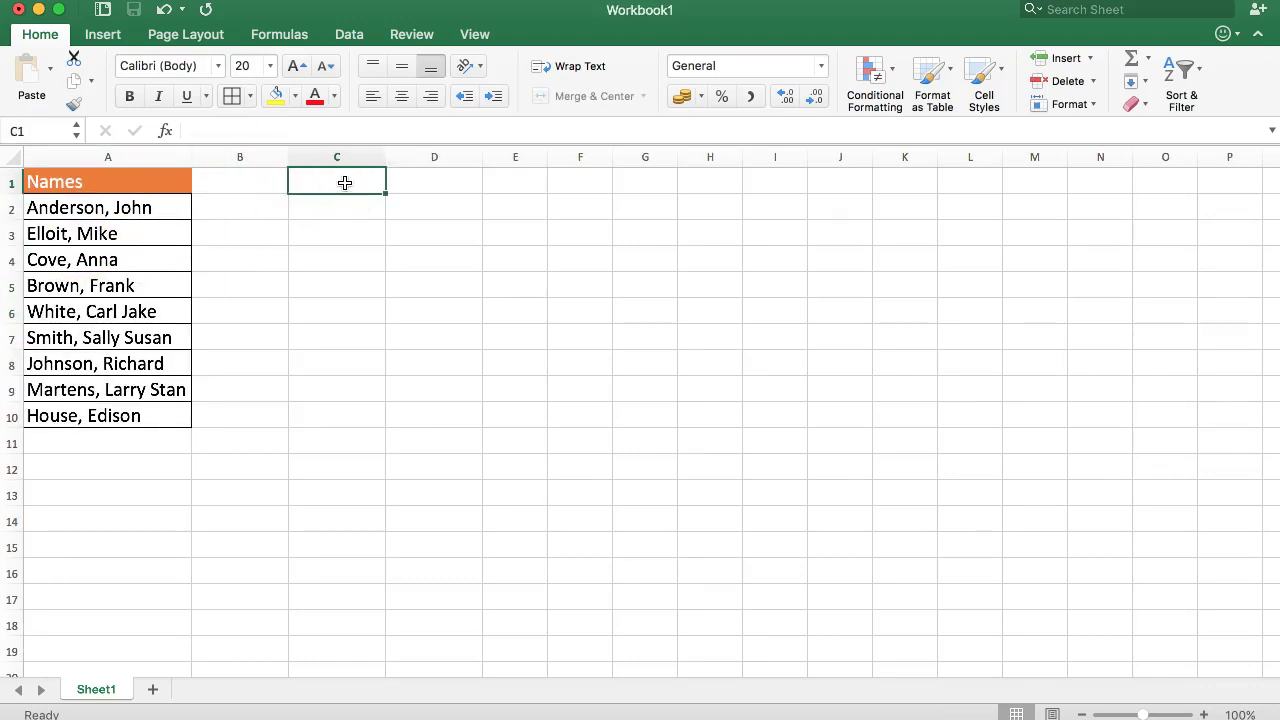
Step: Add the column headers "Last Name" in B1 and "First Name" in C1
click(259, 178)
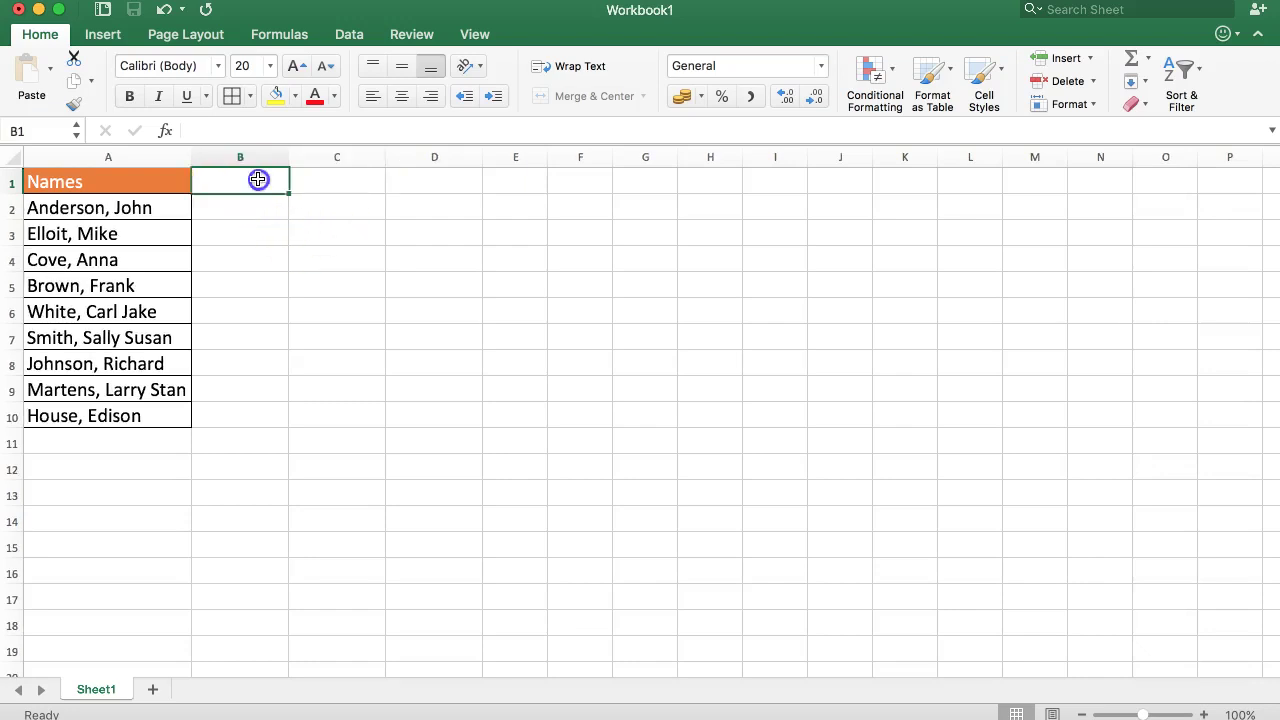
text(F)
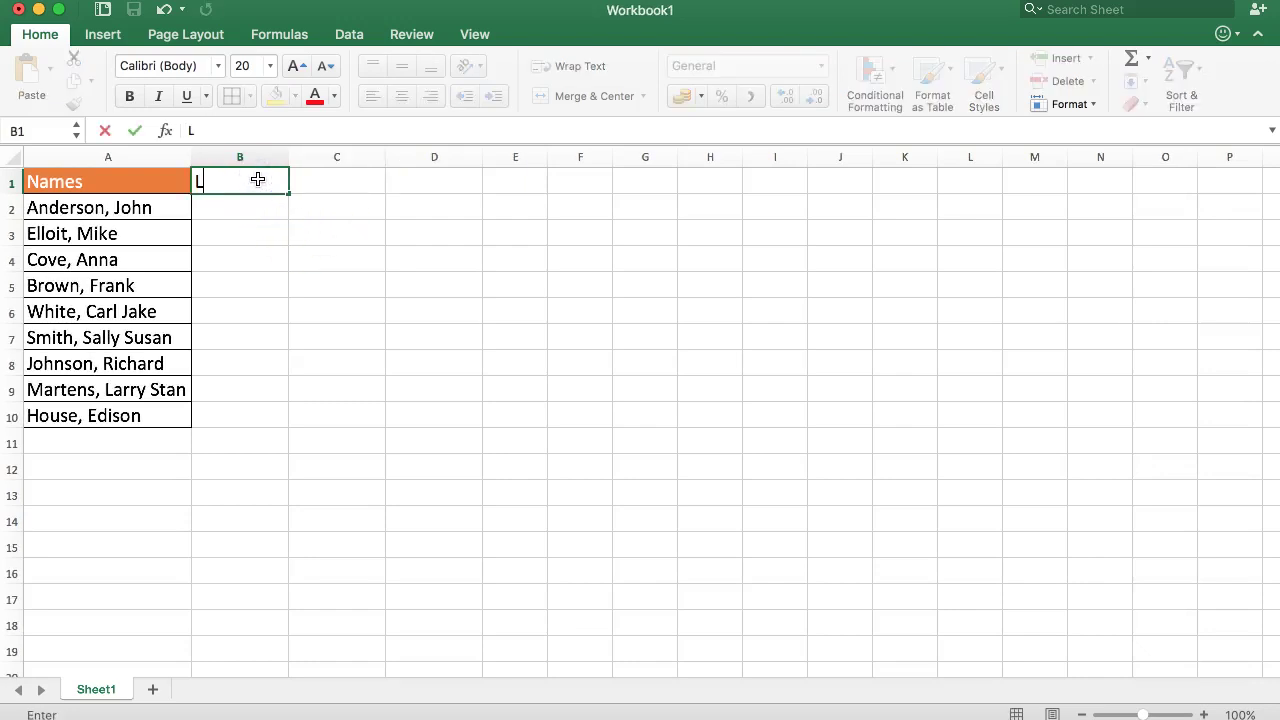
key(Tab)
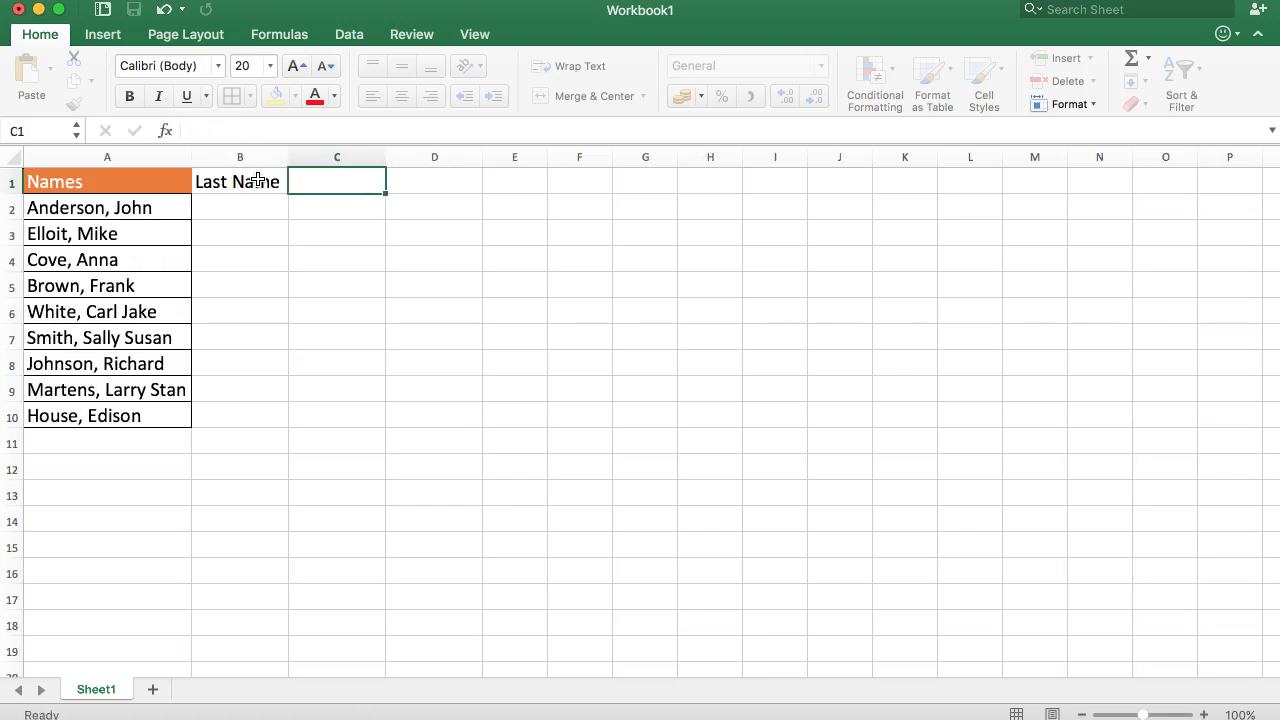
text(First Name)
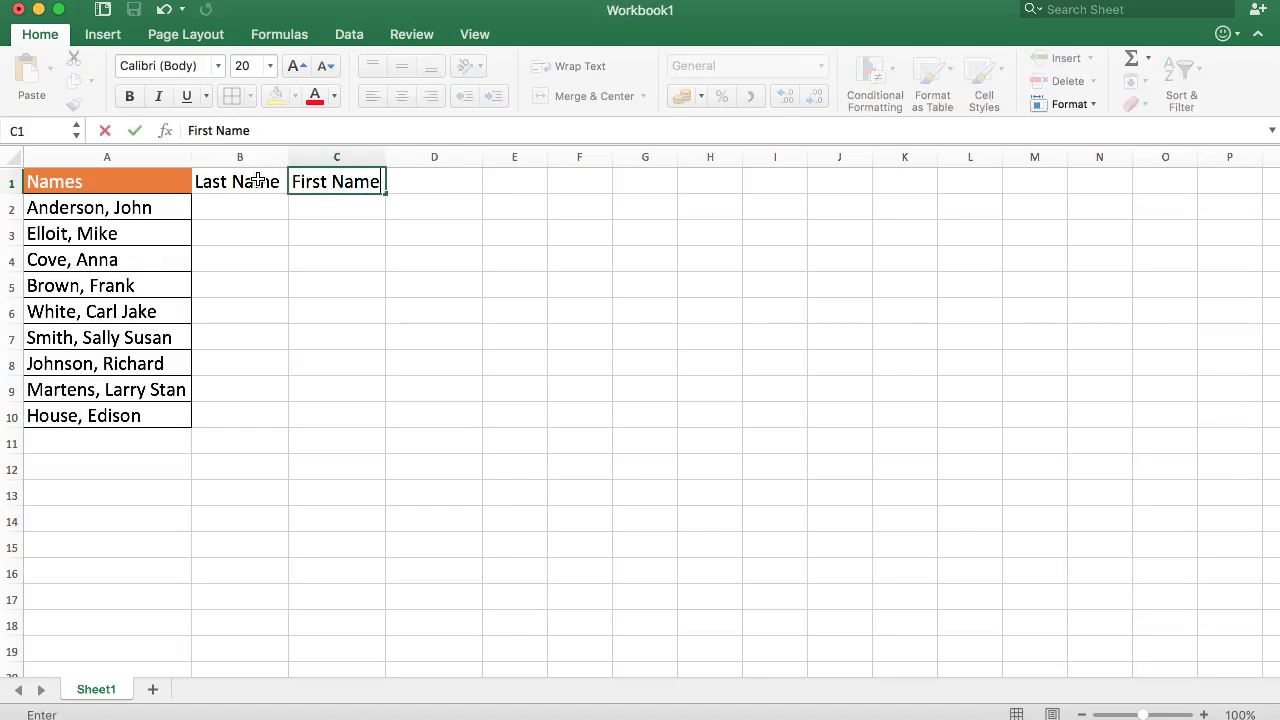
key(Return)
key(Left)
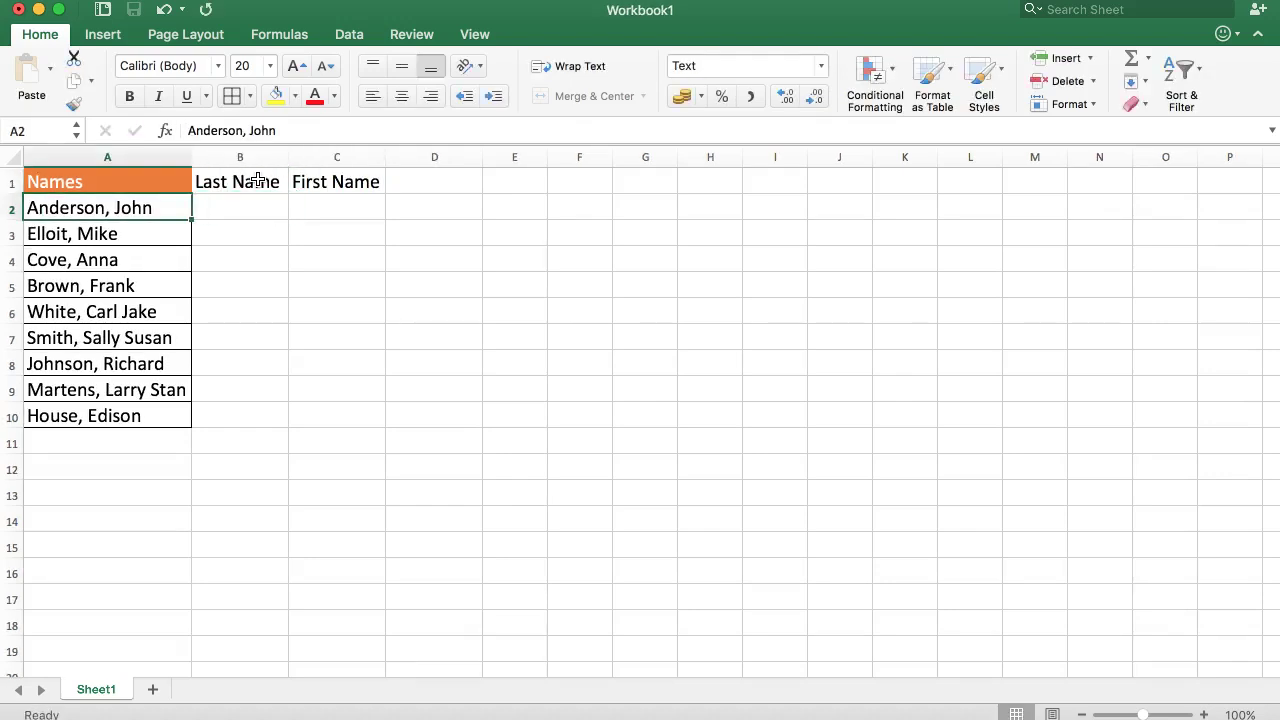
drag(183, 207, 137, 418)
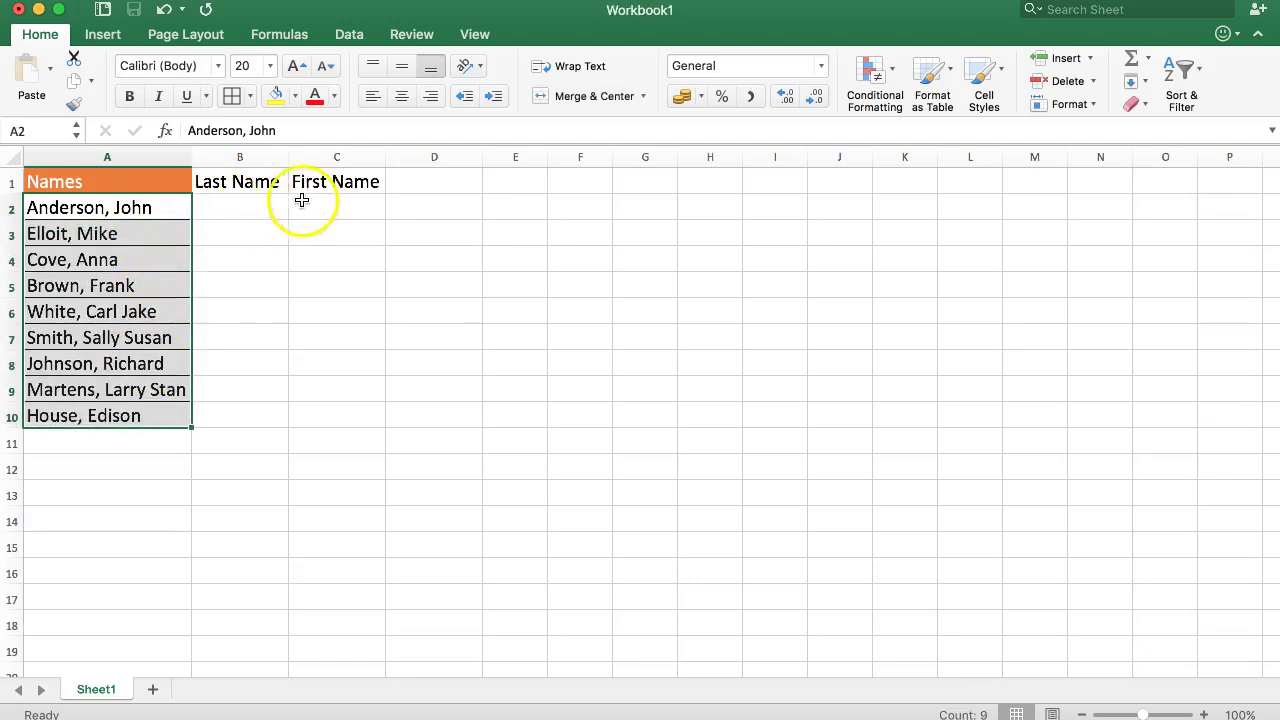
click(301, 257)
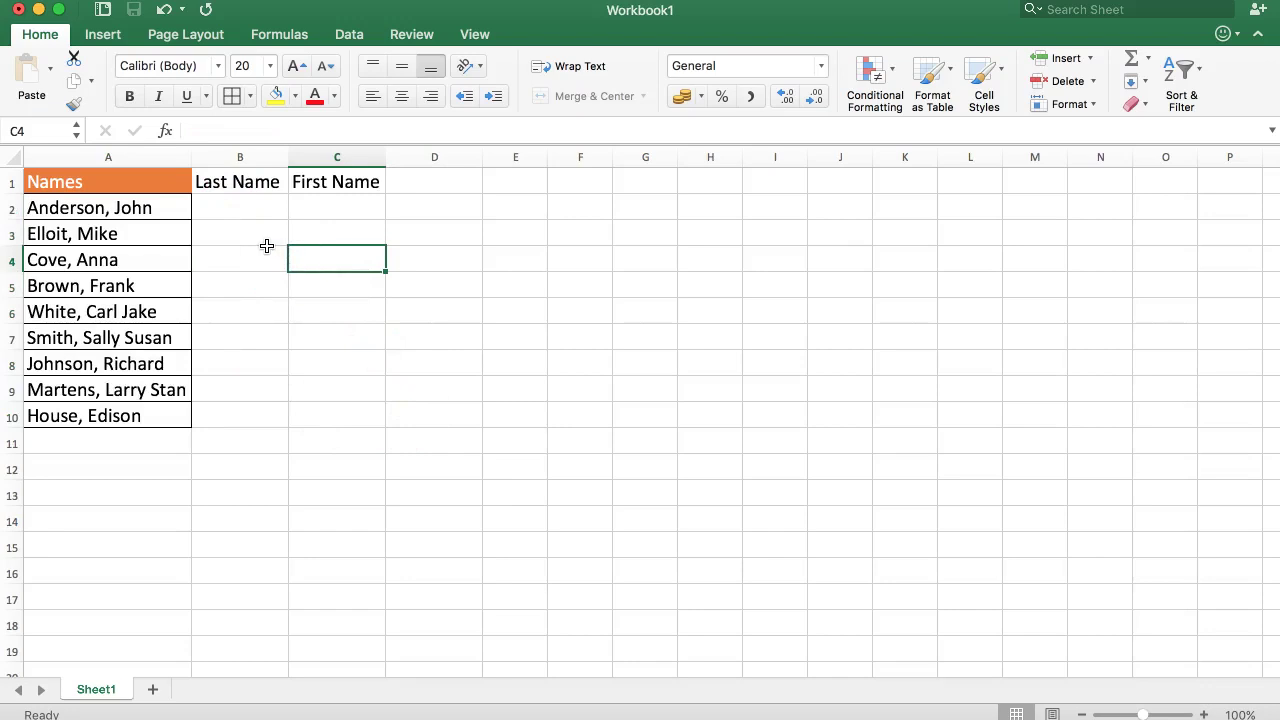
click(232, 209)
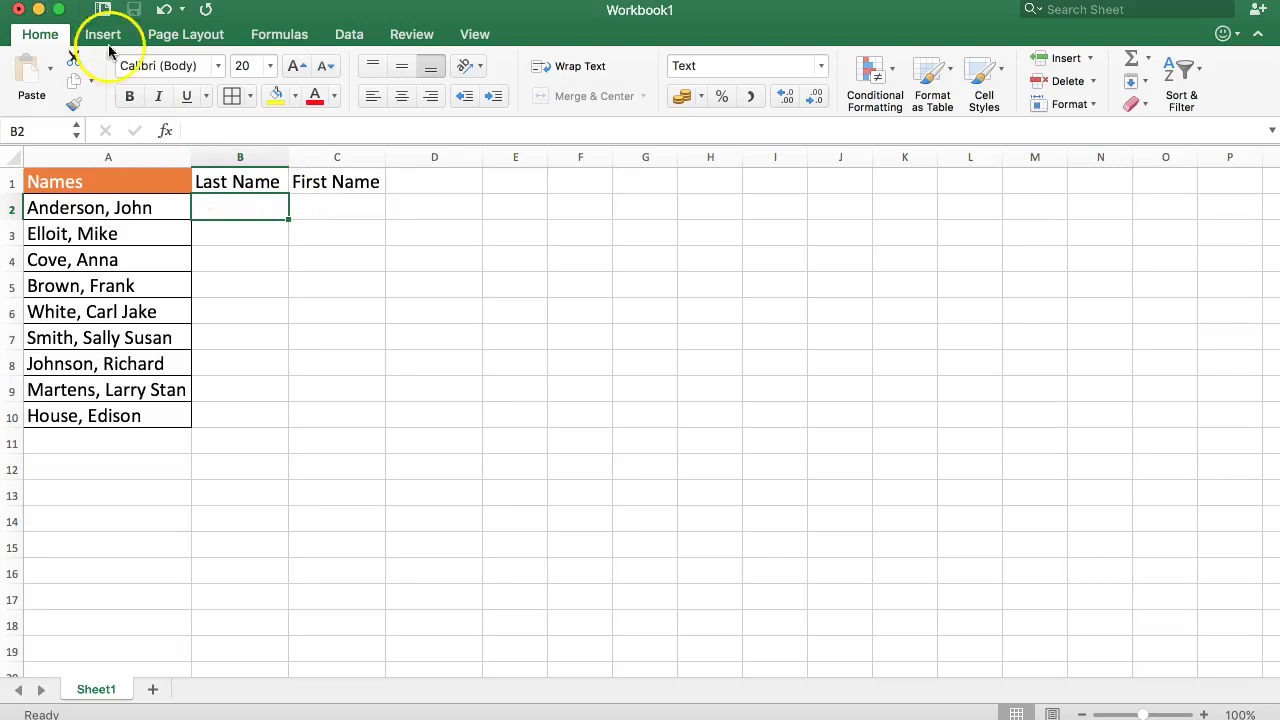
Step: Start Text to Columns on the names in A2:A10 and choose Delimited as the data type
click(348, 35)
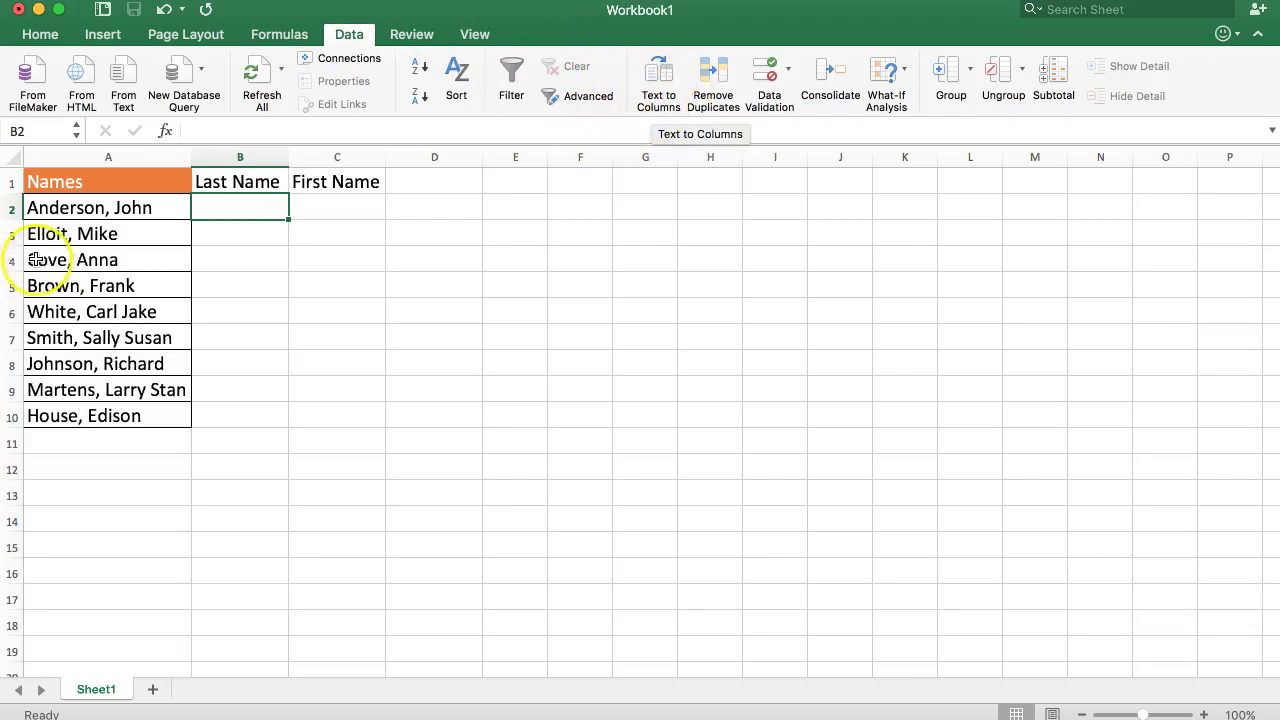
drag(43, 207, 77, 414)
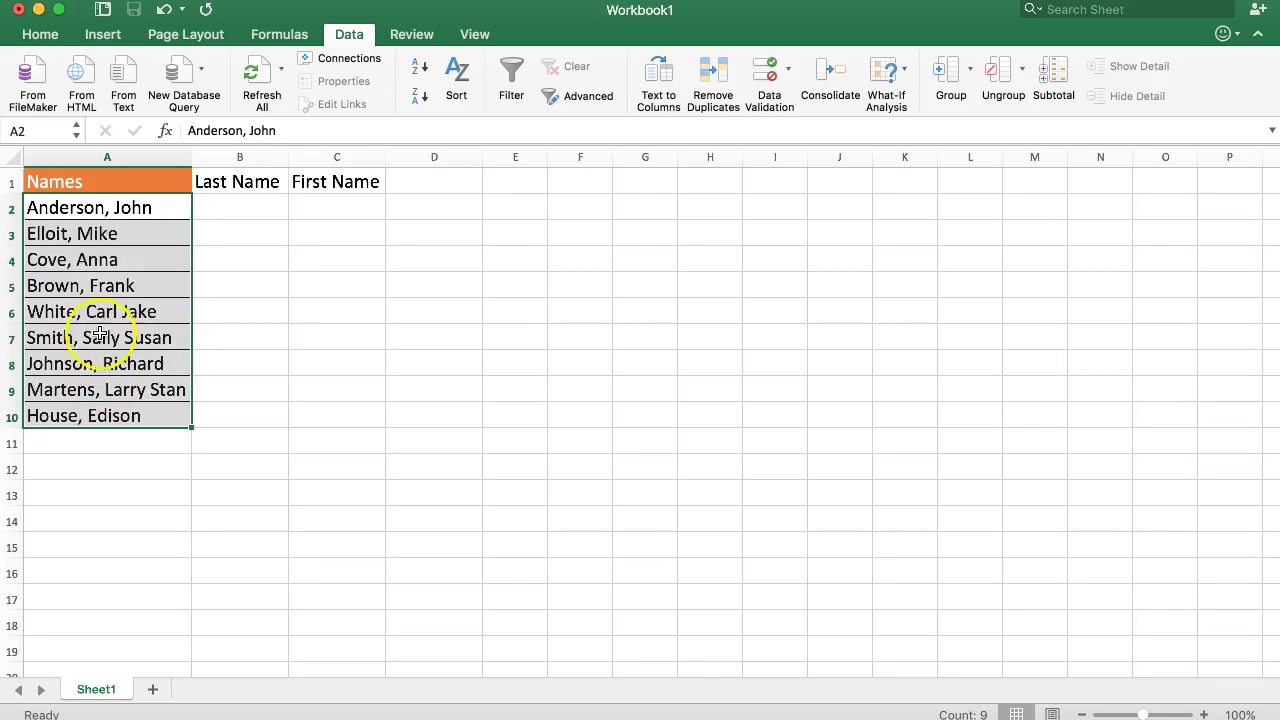
click(662, 78)
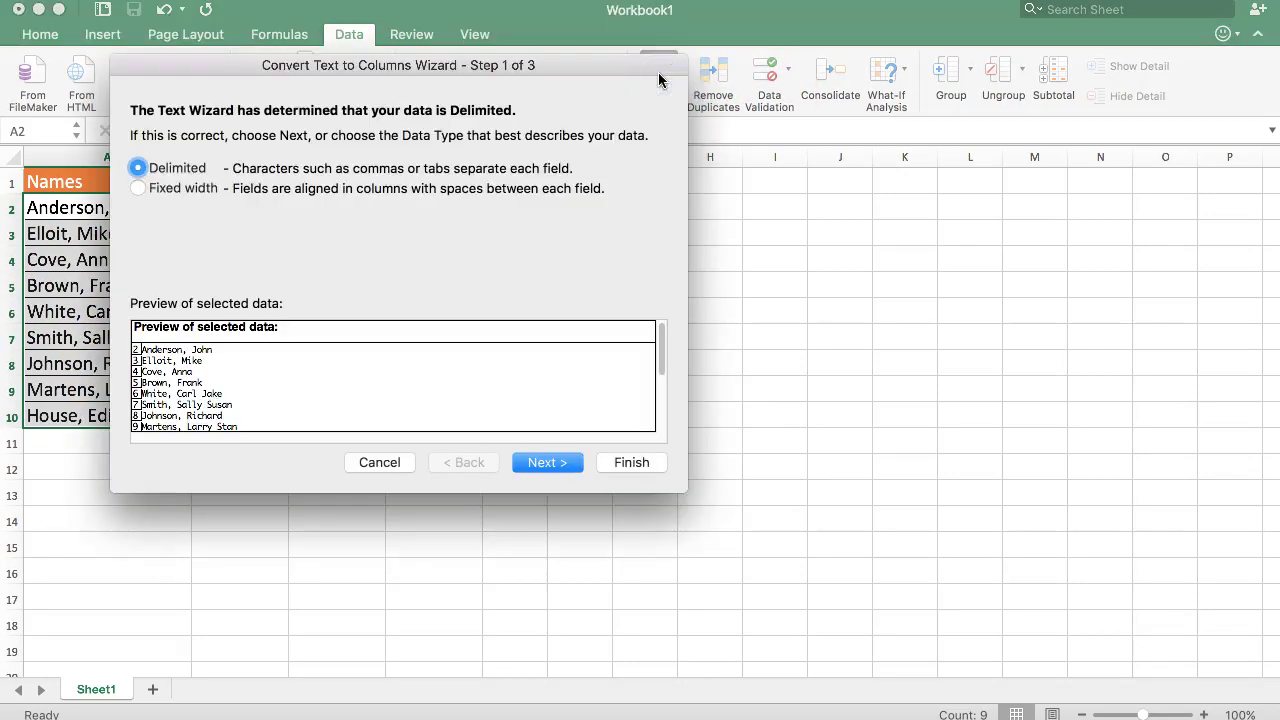
click(171, 172)
drag(349, 66, 796, 99)
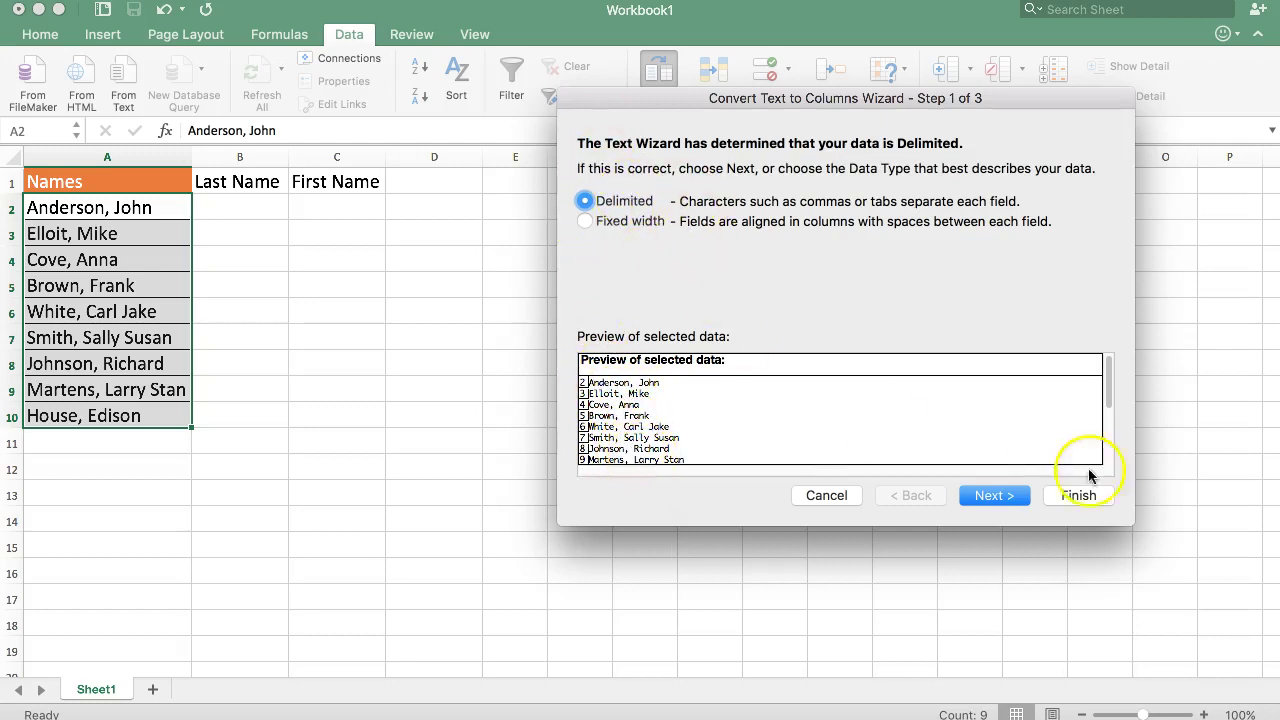
click(993, 497)
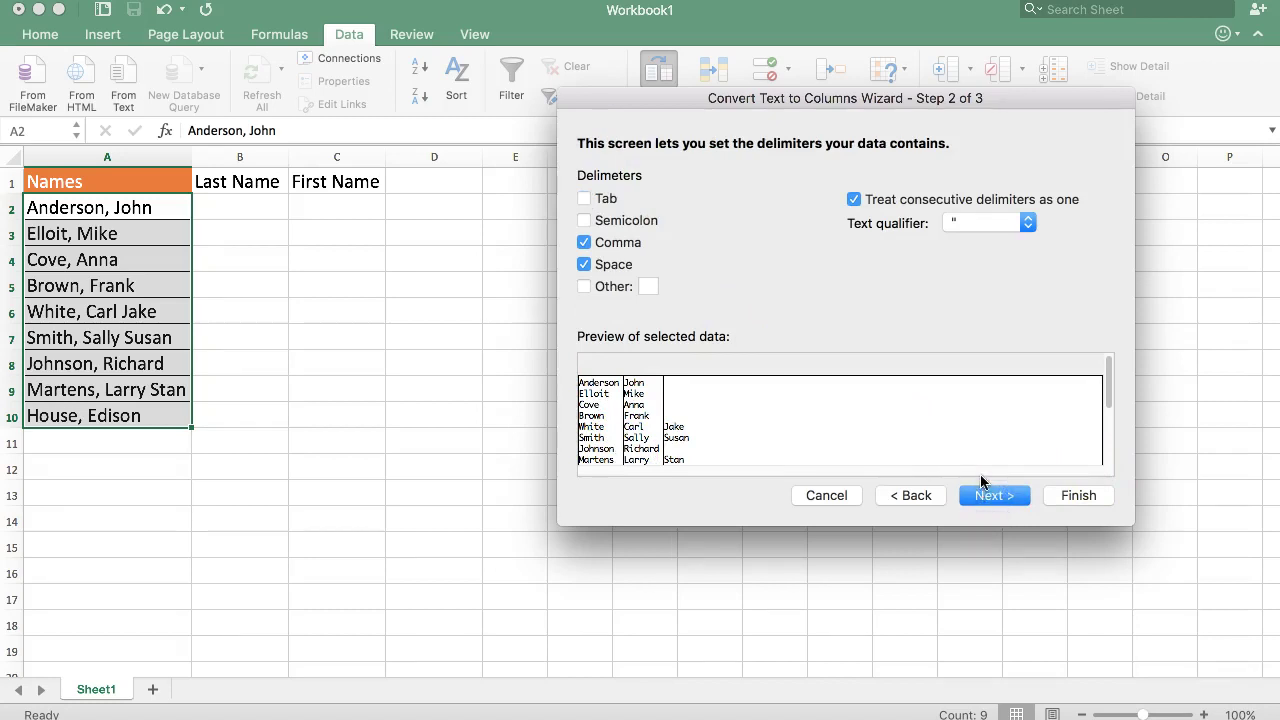
Step: Set Comma as the only delimiter for the split, leaving Space cleared, and continue to the column format settings
drag(780, 120, 718, 80)
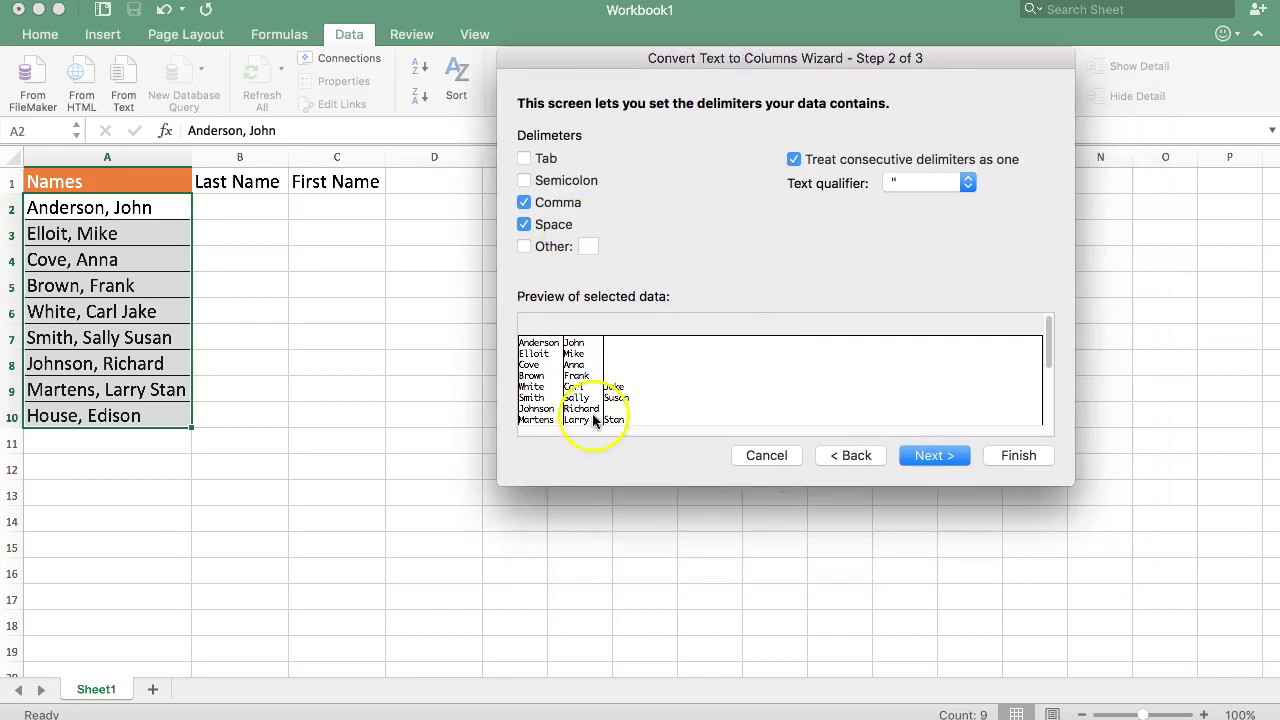
click(521, 224)
click(523, 201)
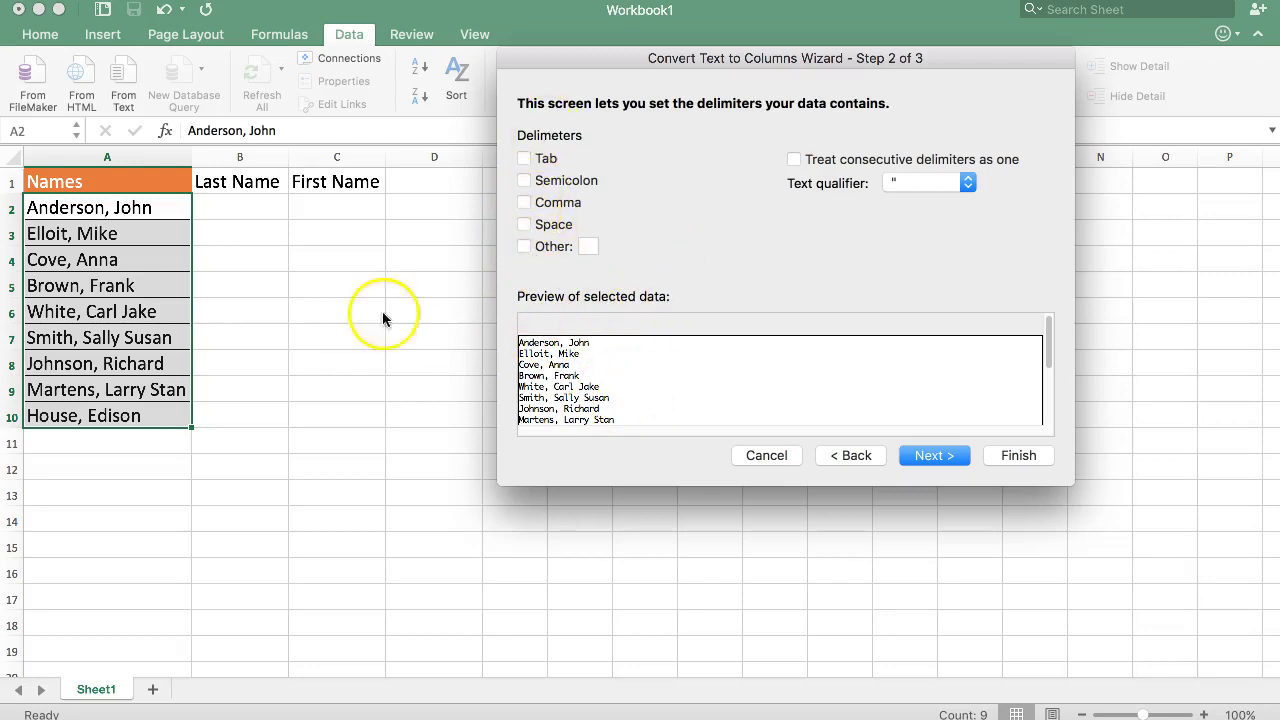
click(524, 206)
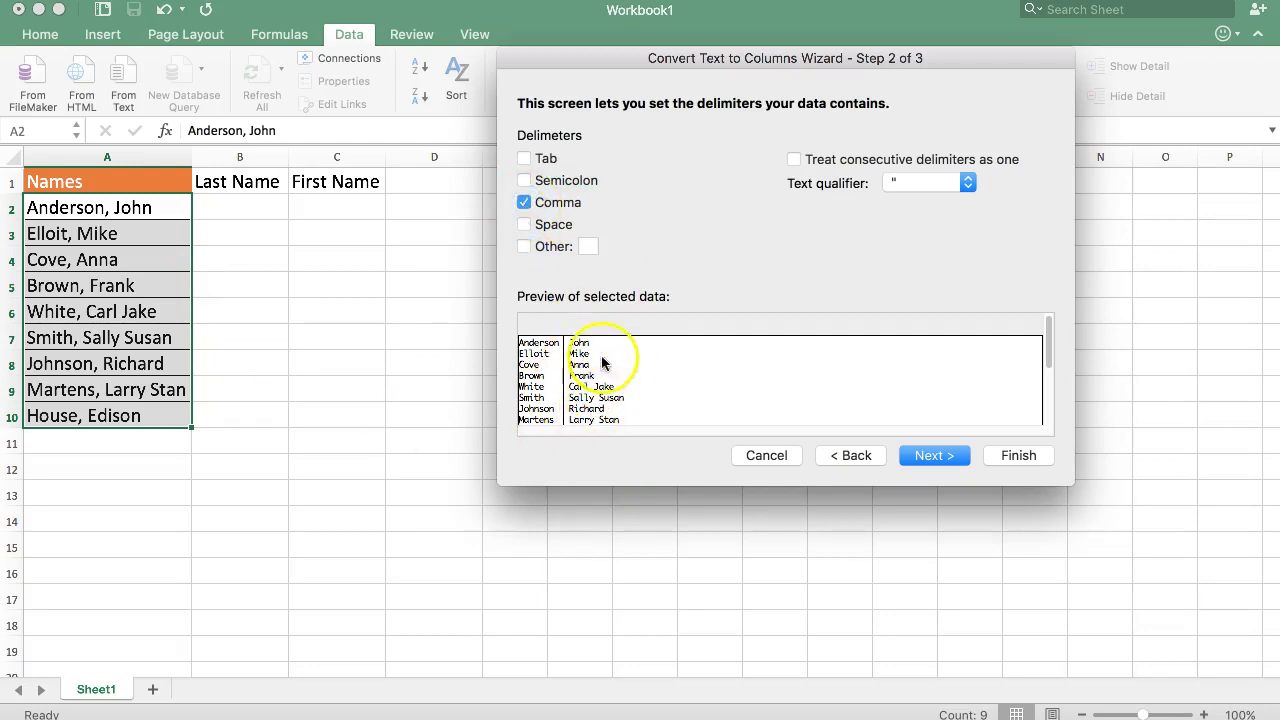
click(523, 225)
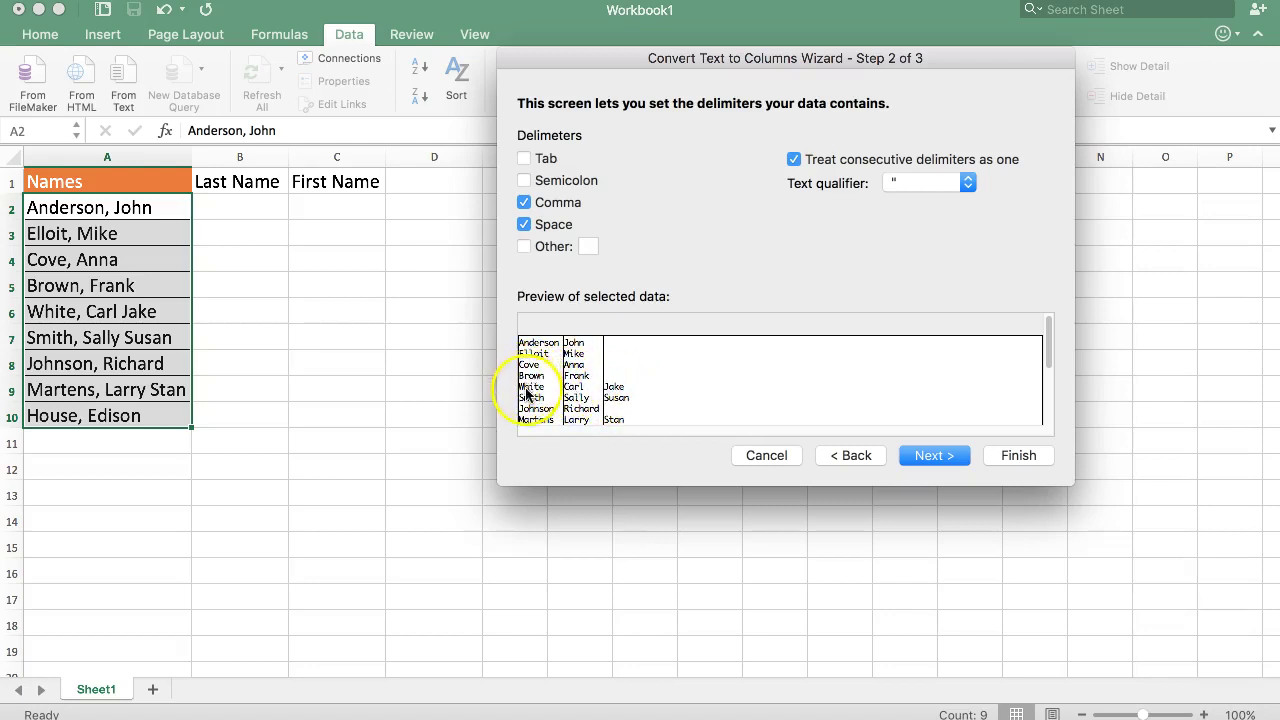
click(527, 226)
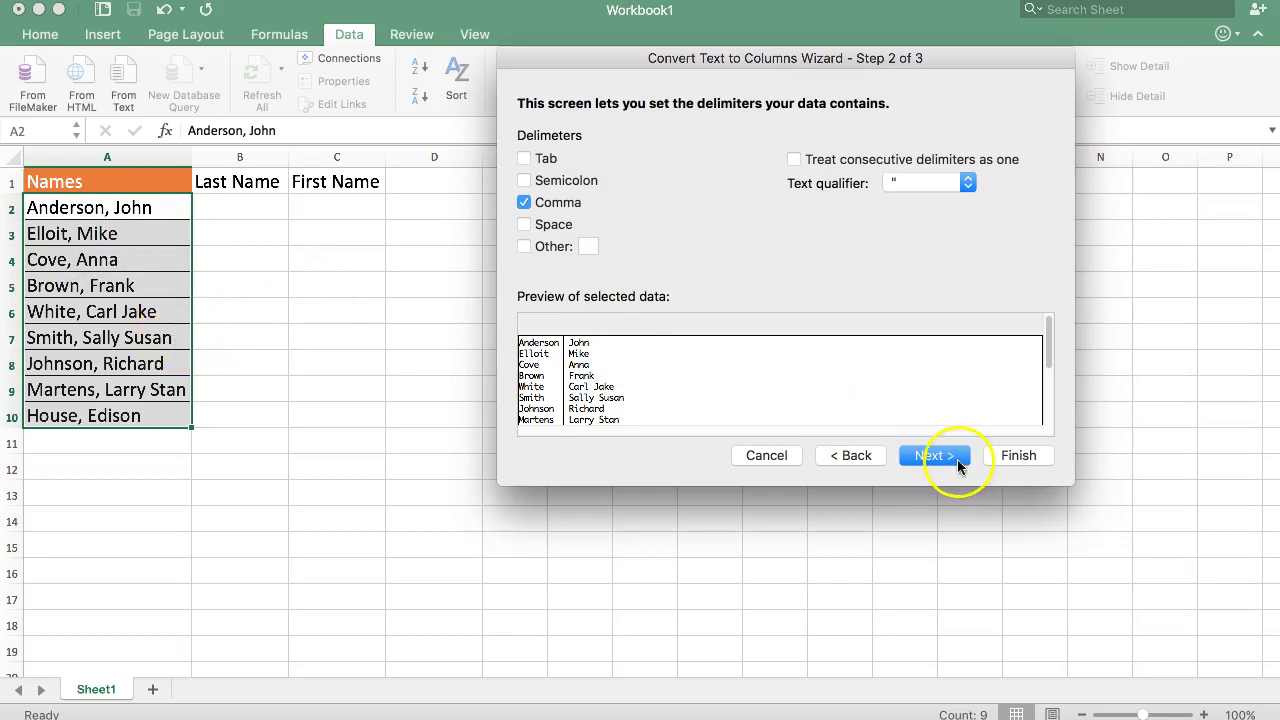
click(922, 458)
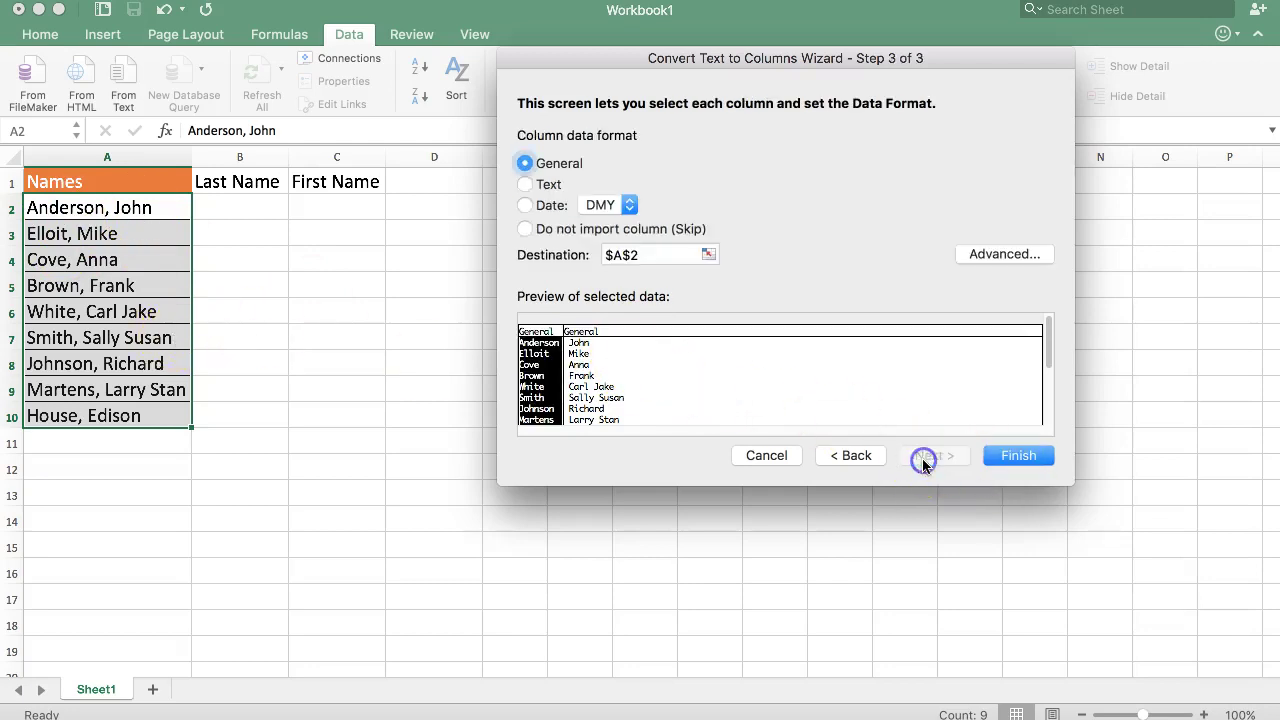
Step: Format the first split column as Text, set the destination to $B$2, and finish the conversion
click(525, 185)
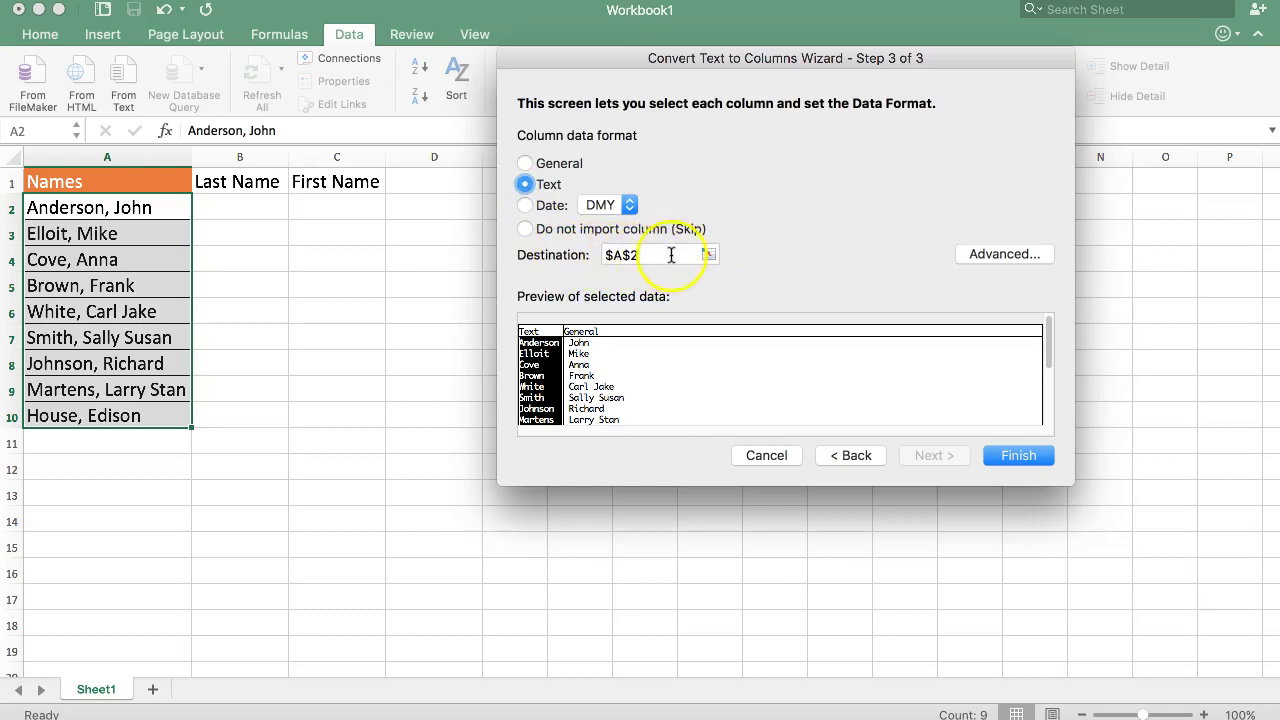
click(706, 256)
click(222, 208)
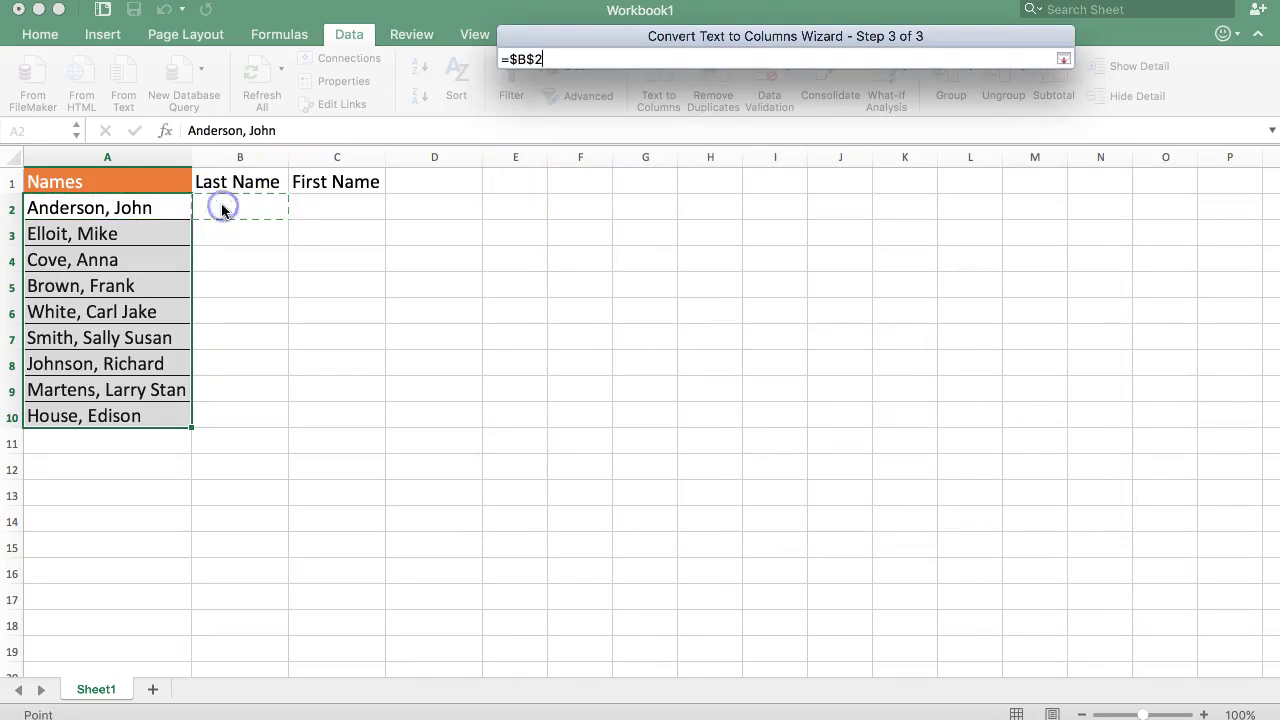
click(1063, 59)
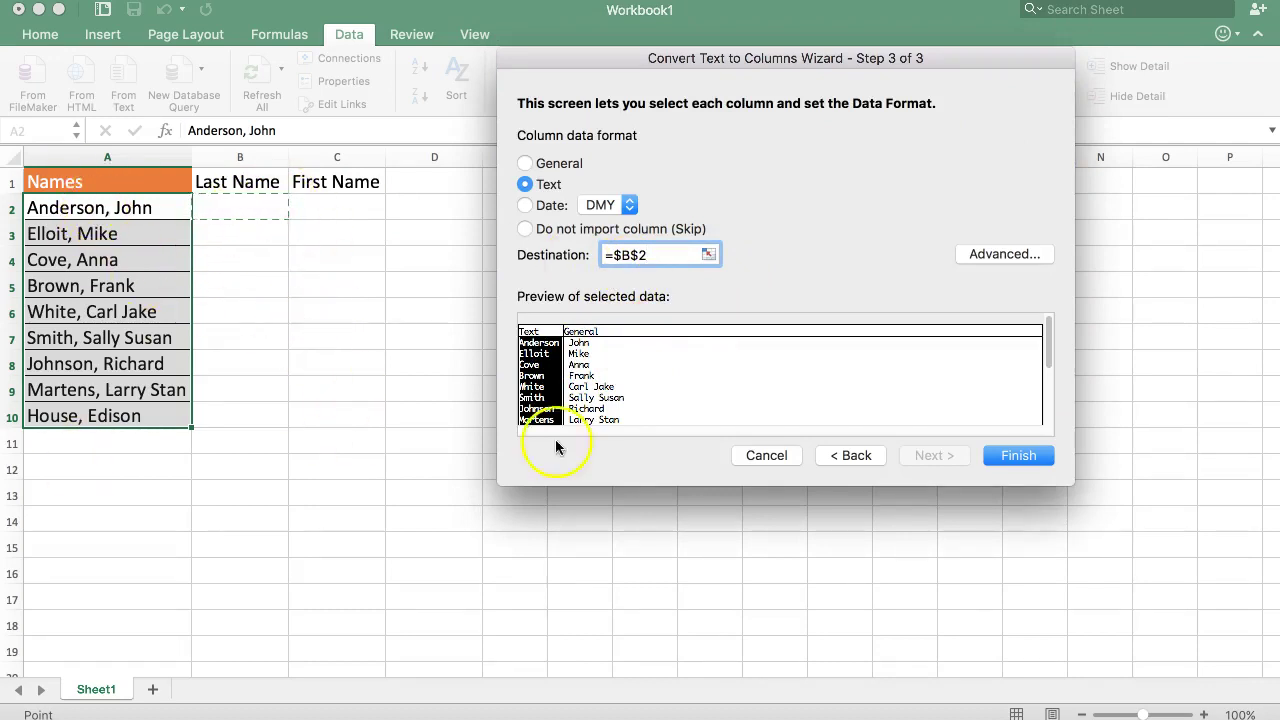
click(1004, 459)
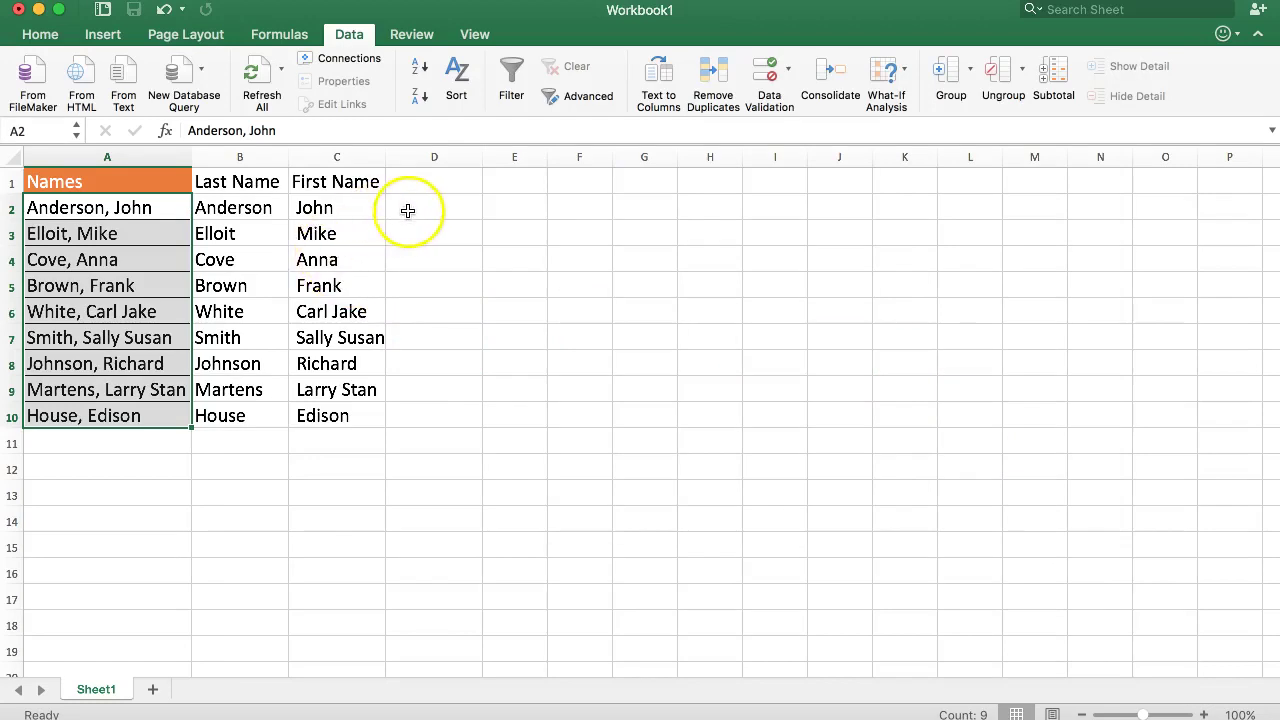
Step: Try to remove the leading space from the first name in cell C2 by editing the cell directly
double_click(312, 207)
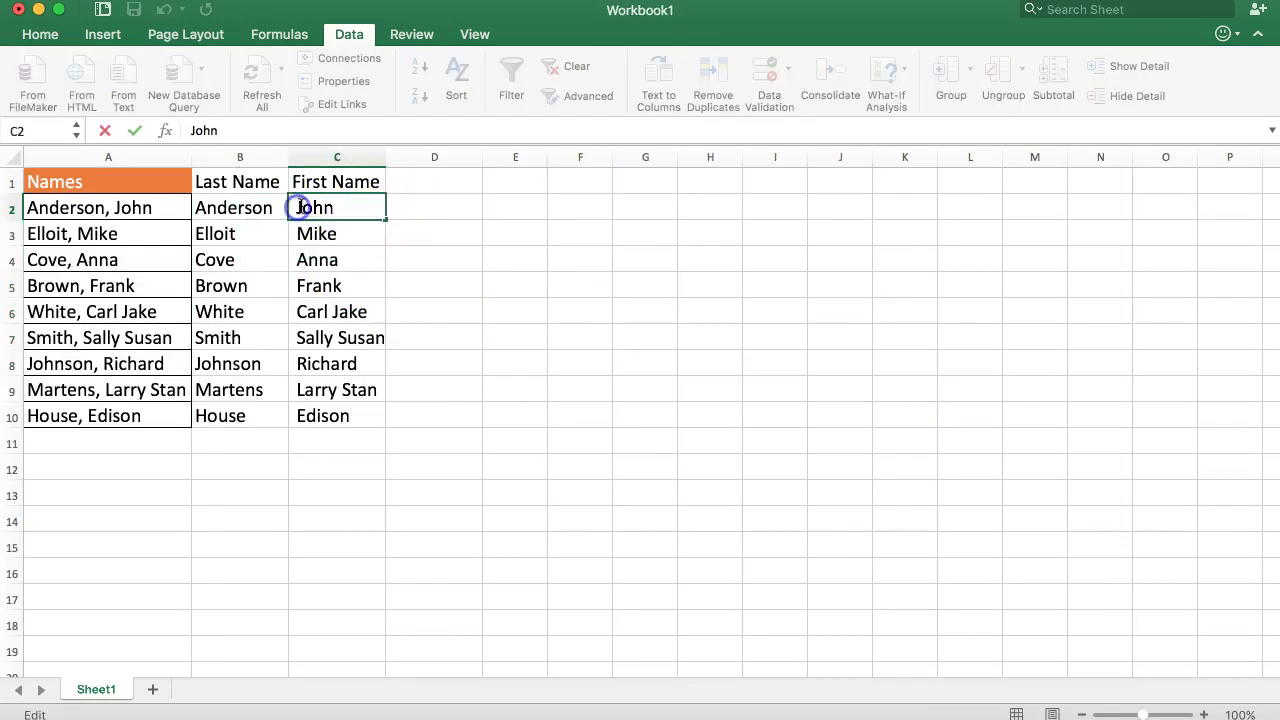
key(Return)
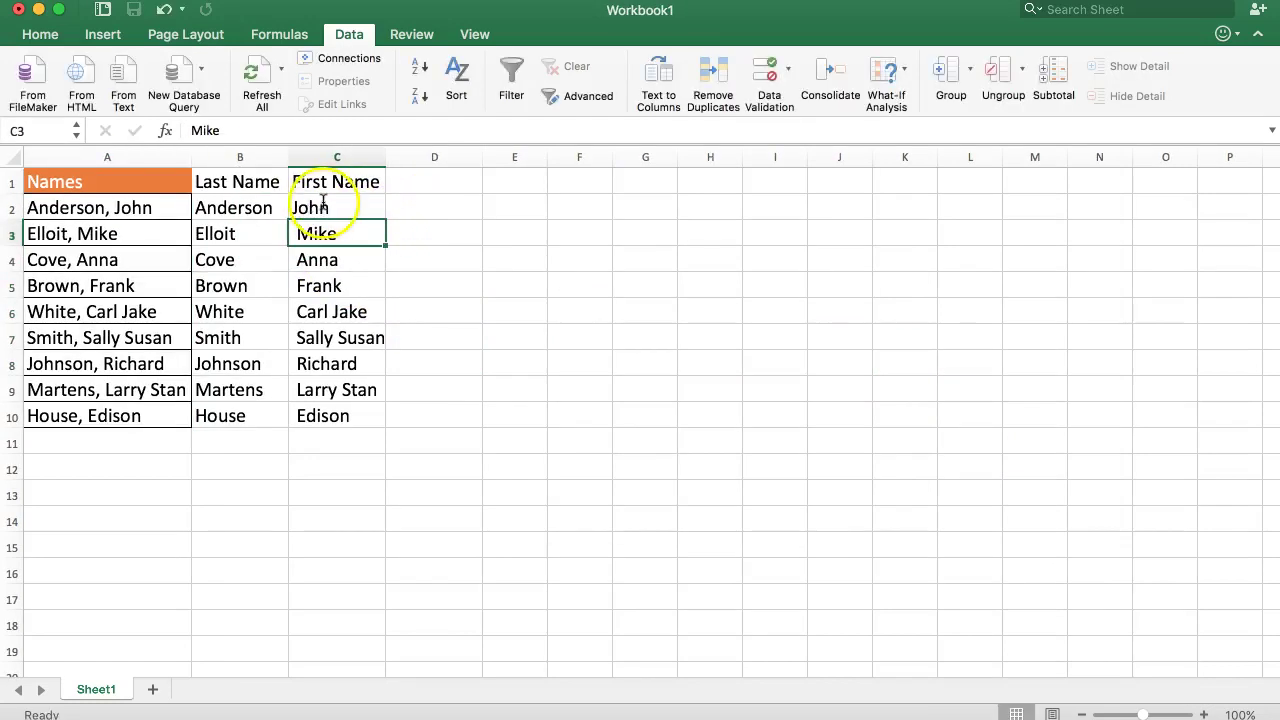
click(357, 219)
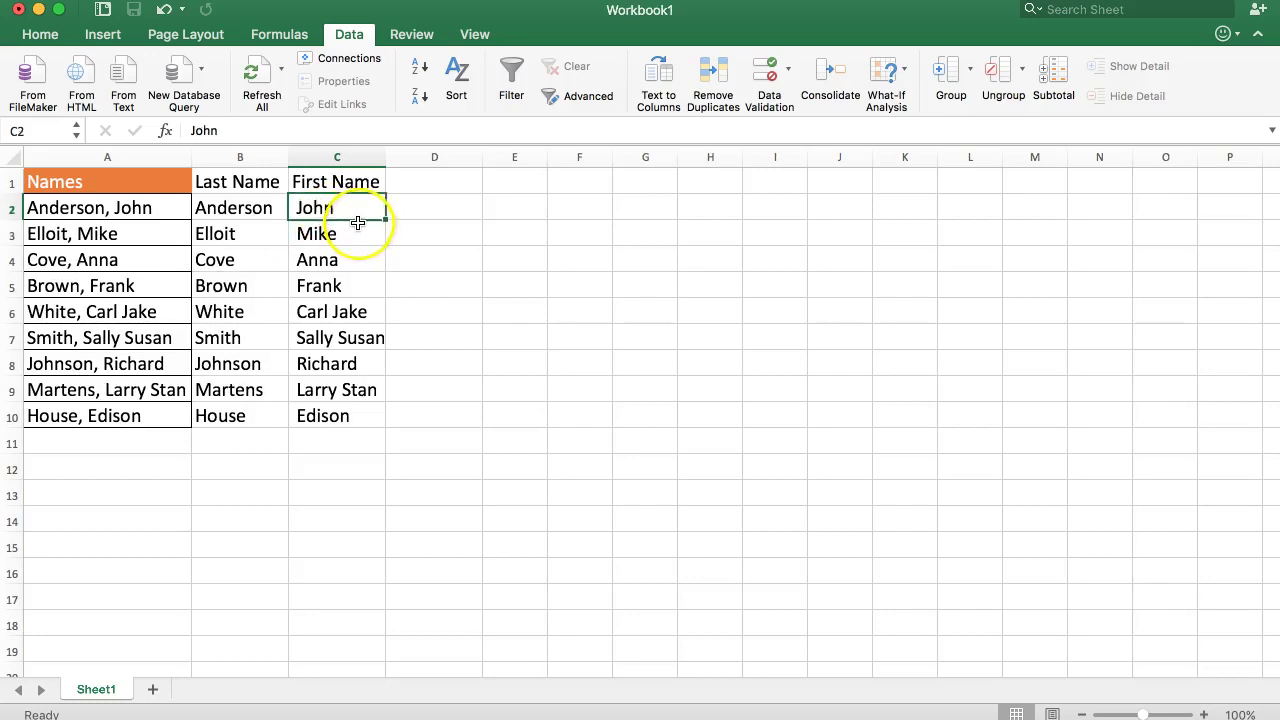
Step: Enter a TRIM formula in D2 that removes the extra spaces from the first name in C2
click(425, 213)
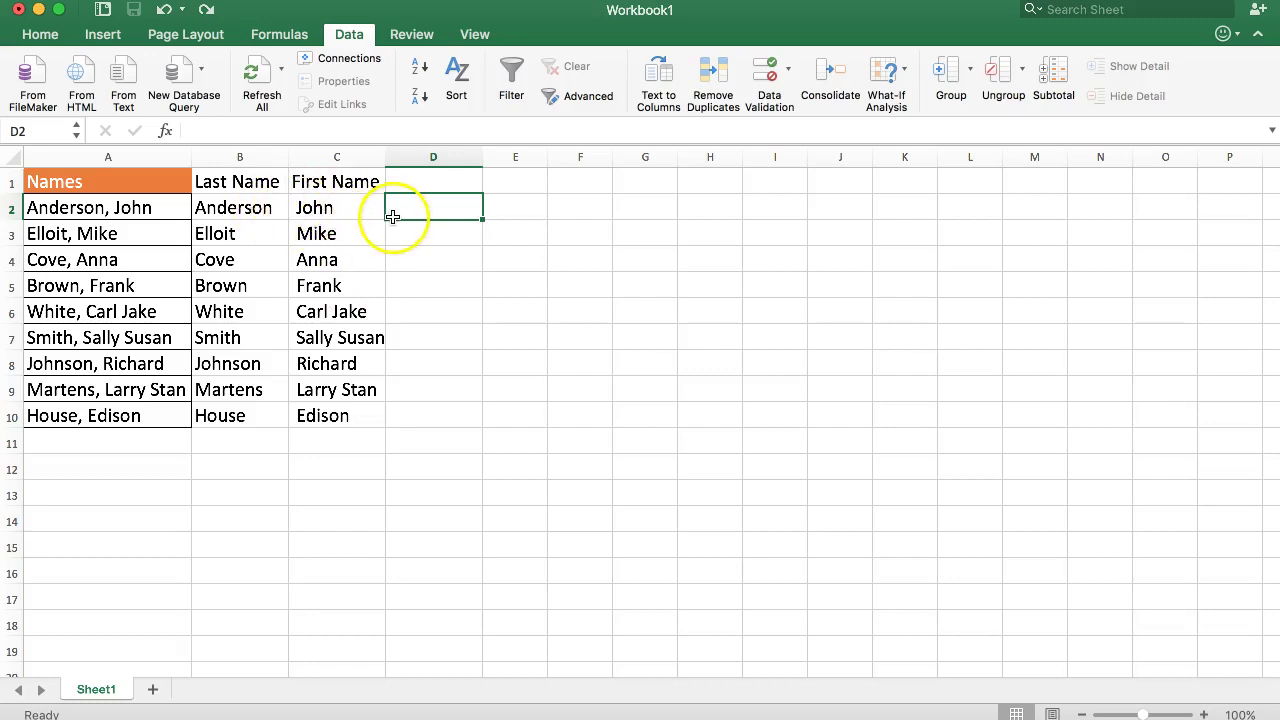
text(=)
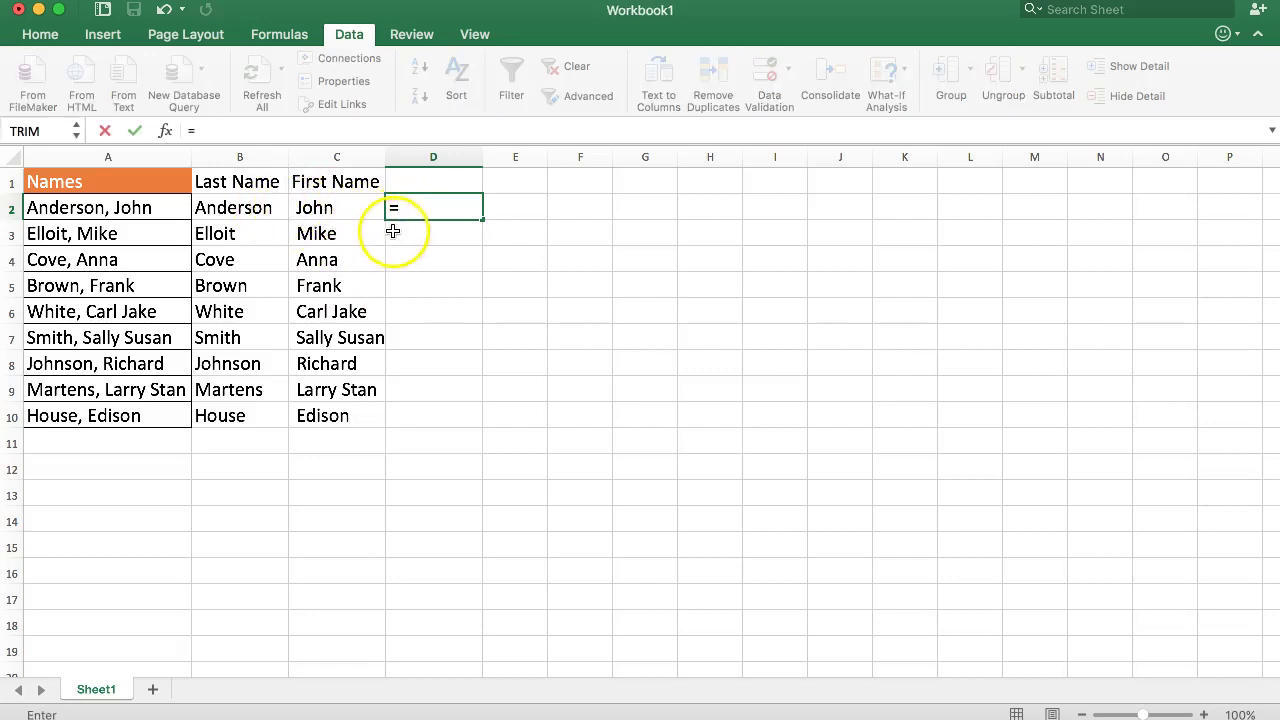
text(TRIM)
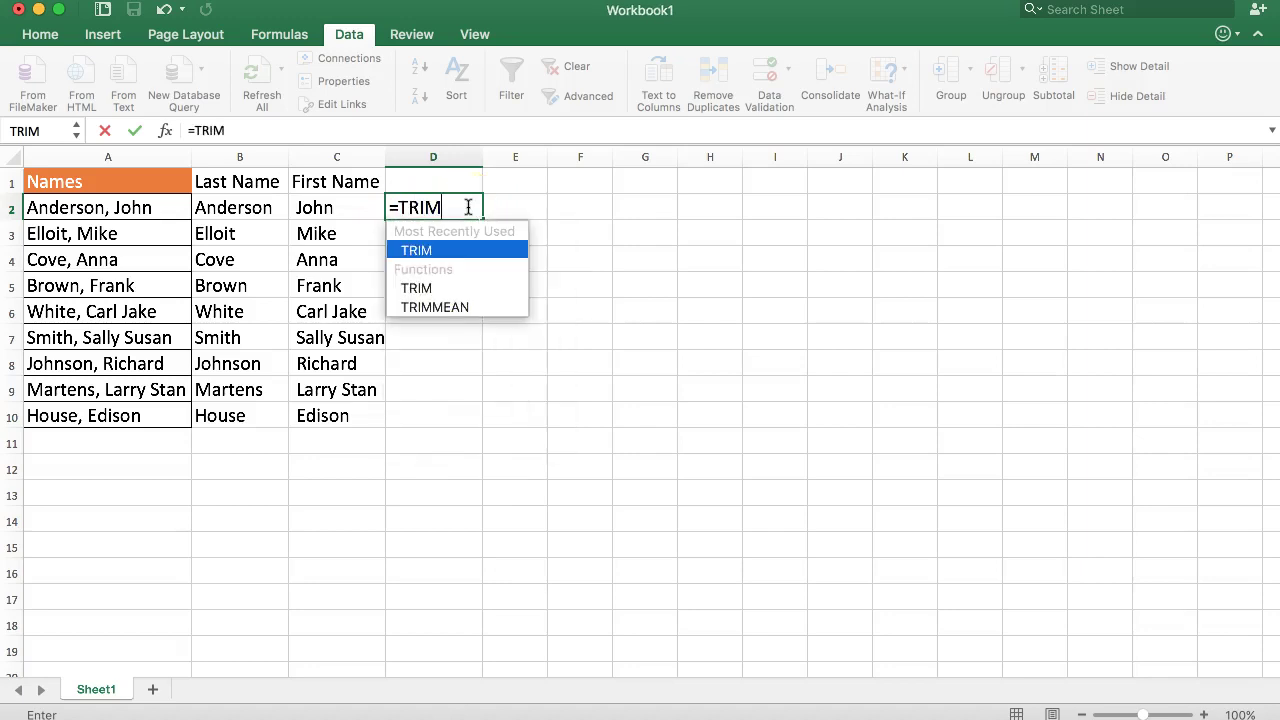
text(()
click(427, 236)
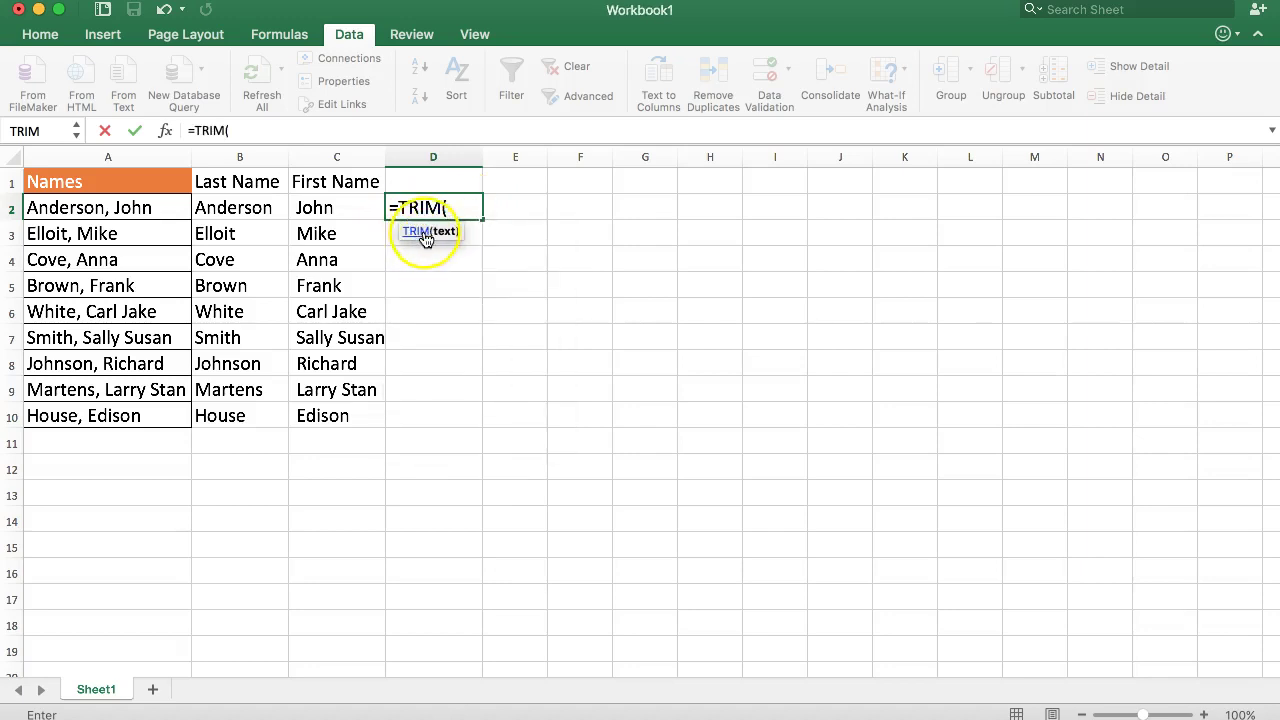
click(318, 207)
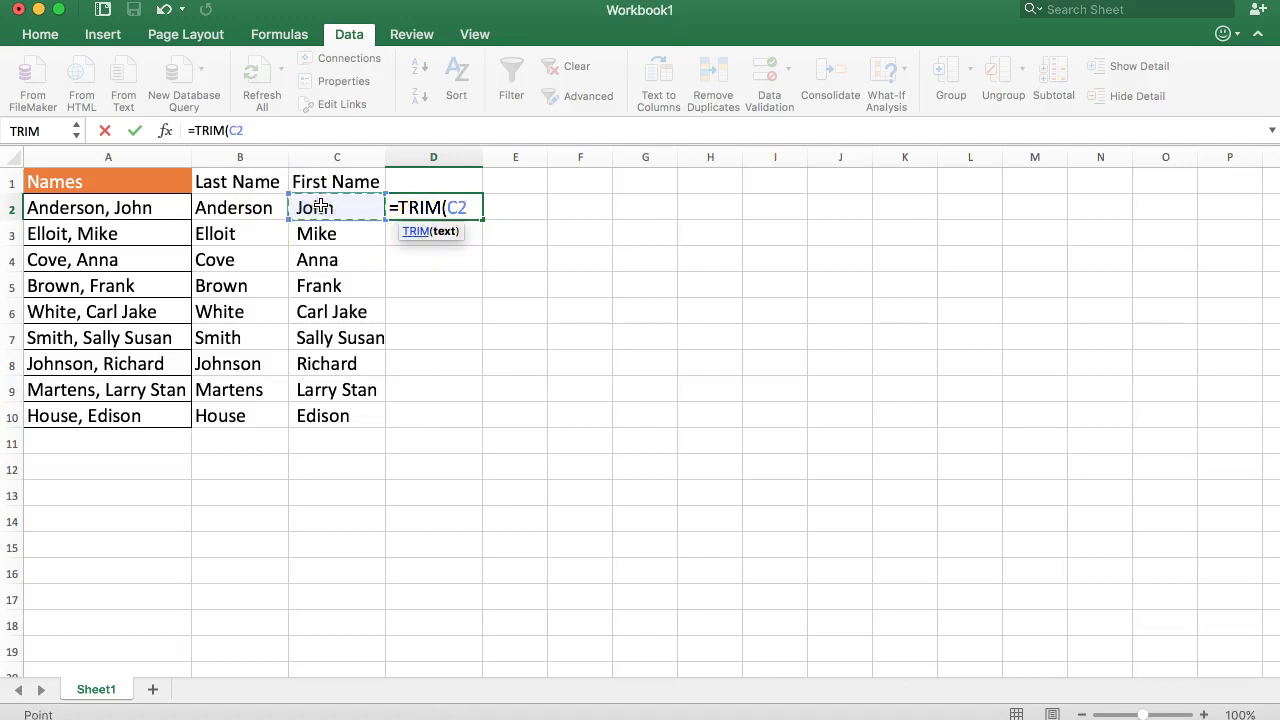
key(Return)
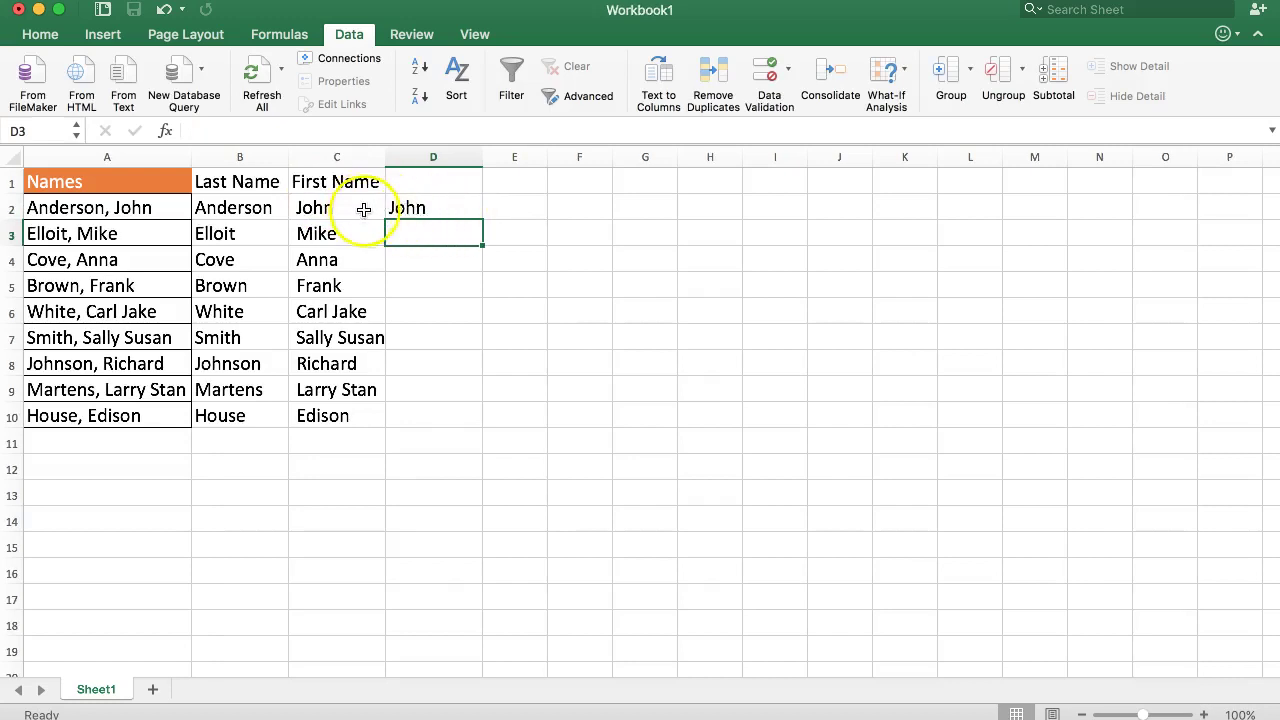
Step: Fill the TRIM formula from D2 down through D10 to clean all the first names
click(455, 208)
drag(479, 218, 457, 430)
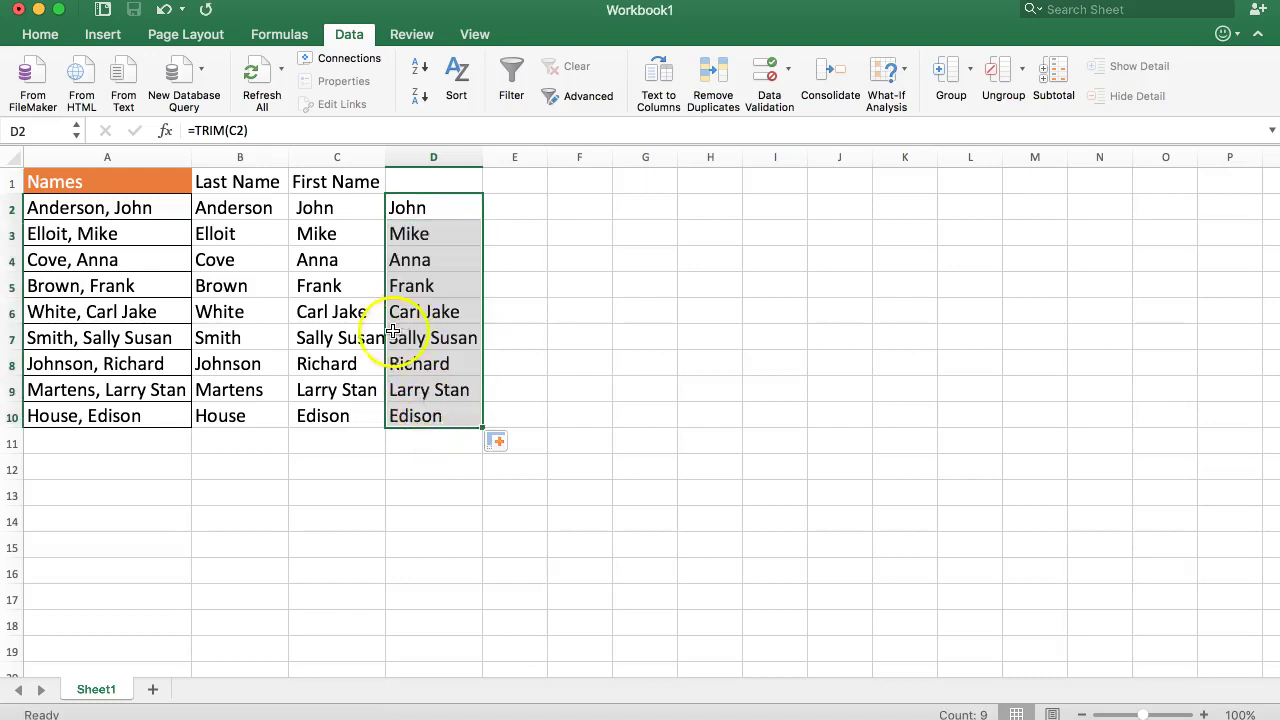
click(505, 335)
Step: Add extra leading space before the first name in C7 to test the TRIM formula in D7
double_click(434, 337)
key(Escape)
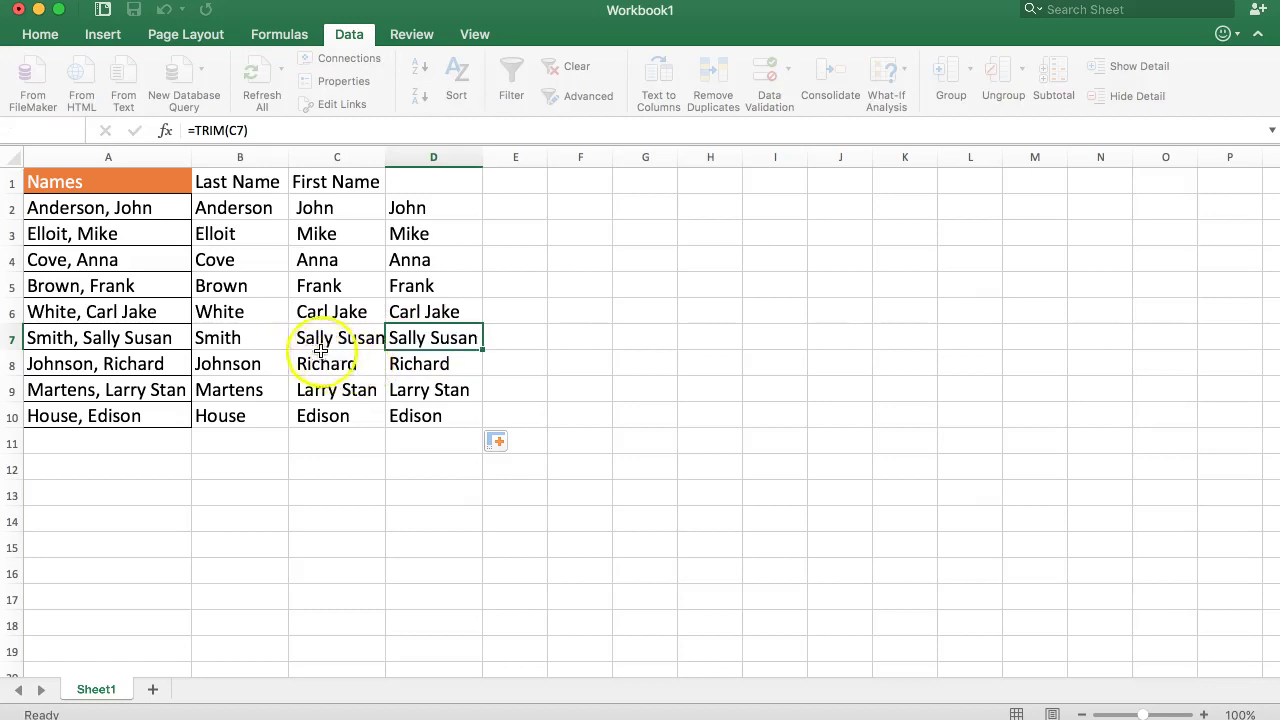
double_click(305, 339)
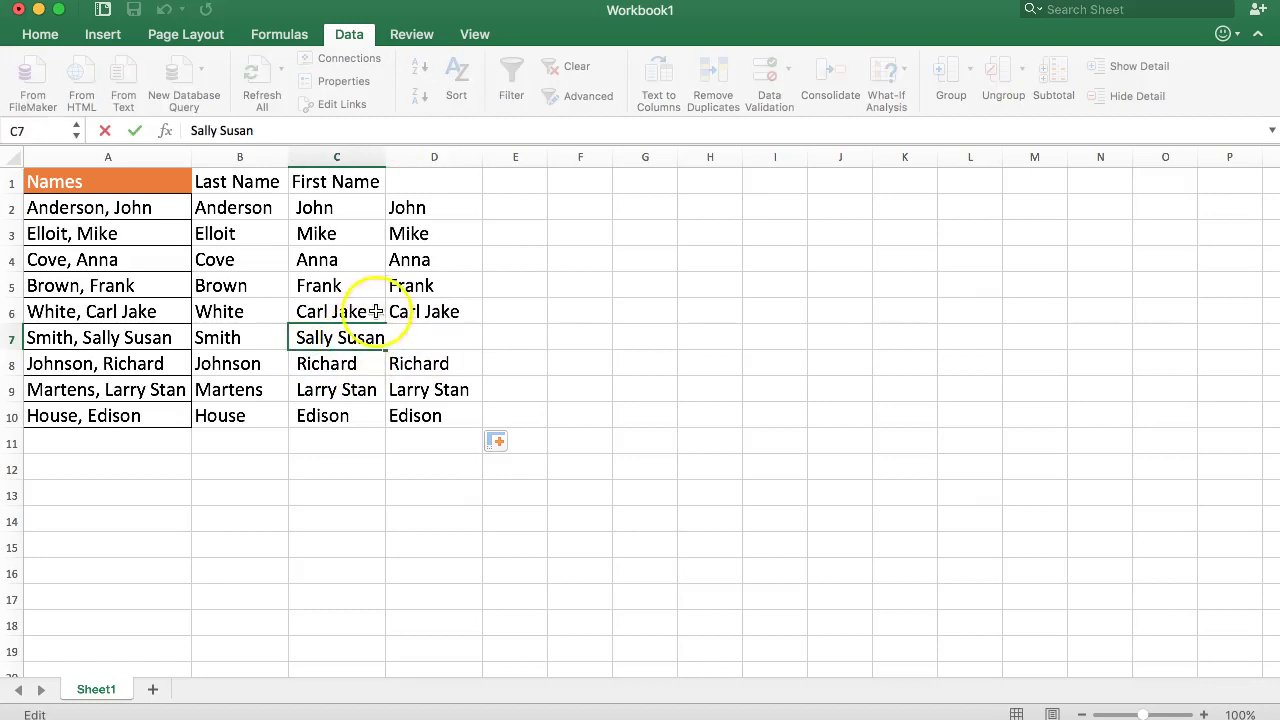
key(Return)
click(580, 385)
click(428, 345)
Step: Copy the trimmed first names in D2:D10 and paste them as values only over the First Name column starting at C2
drag(414, 206, 415, 415)
right_click(414, 286)
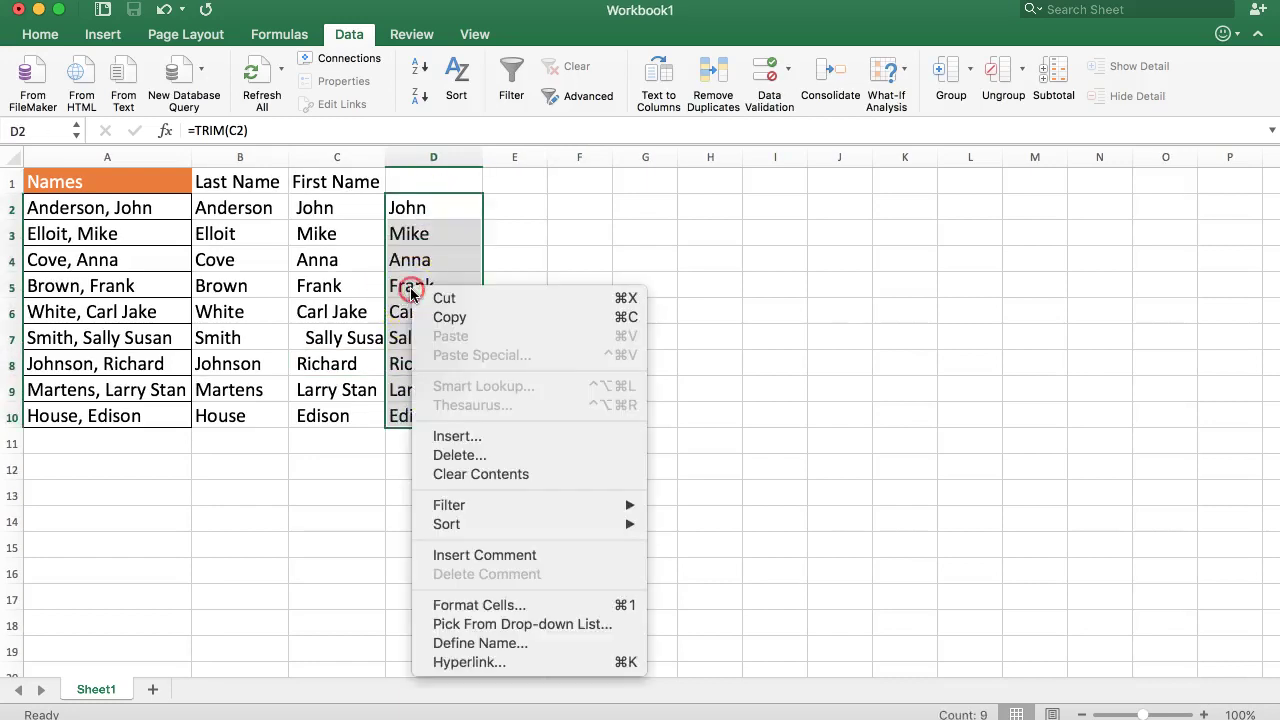
click(462, 316)
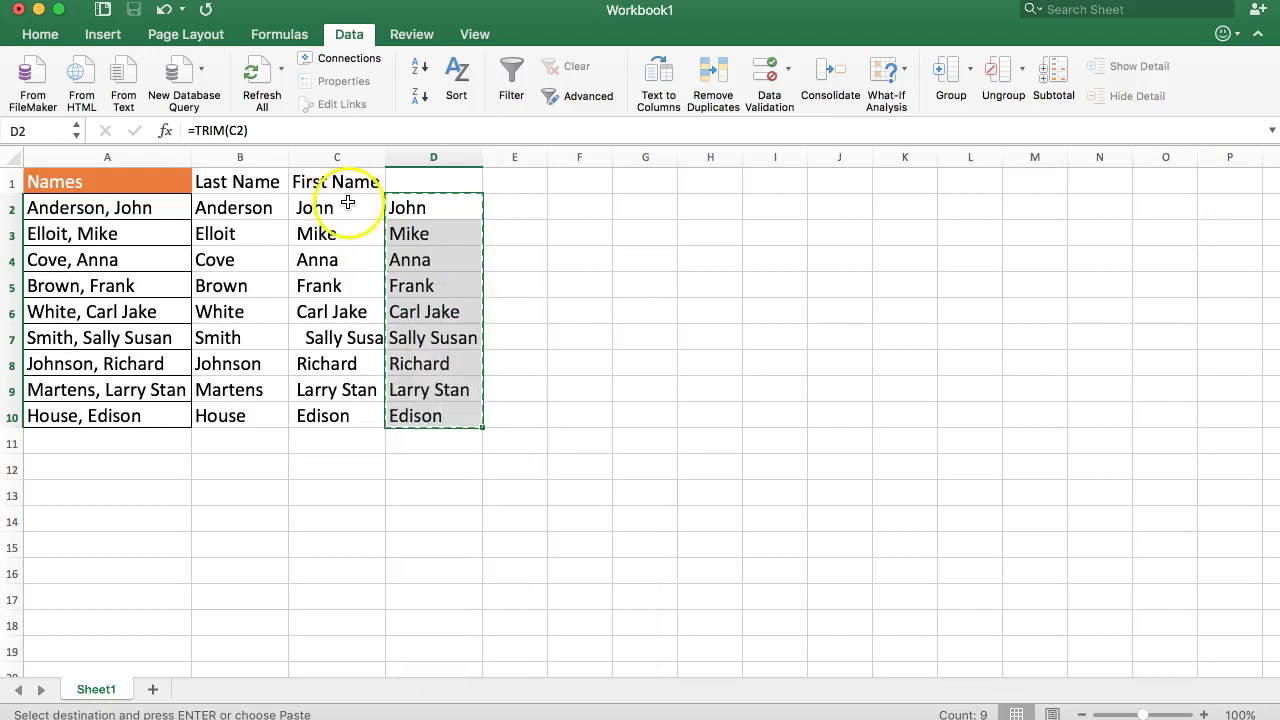
click(335, 207)
right_click(320, 213)
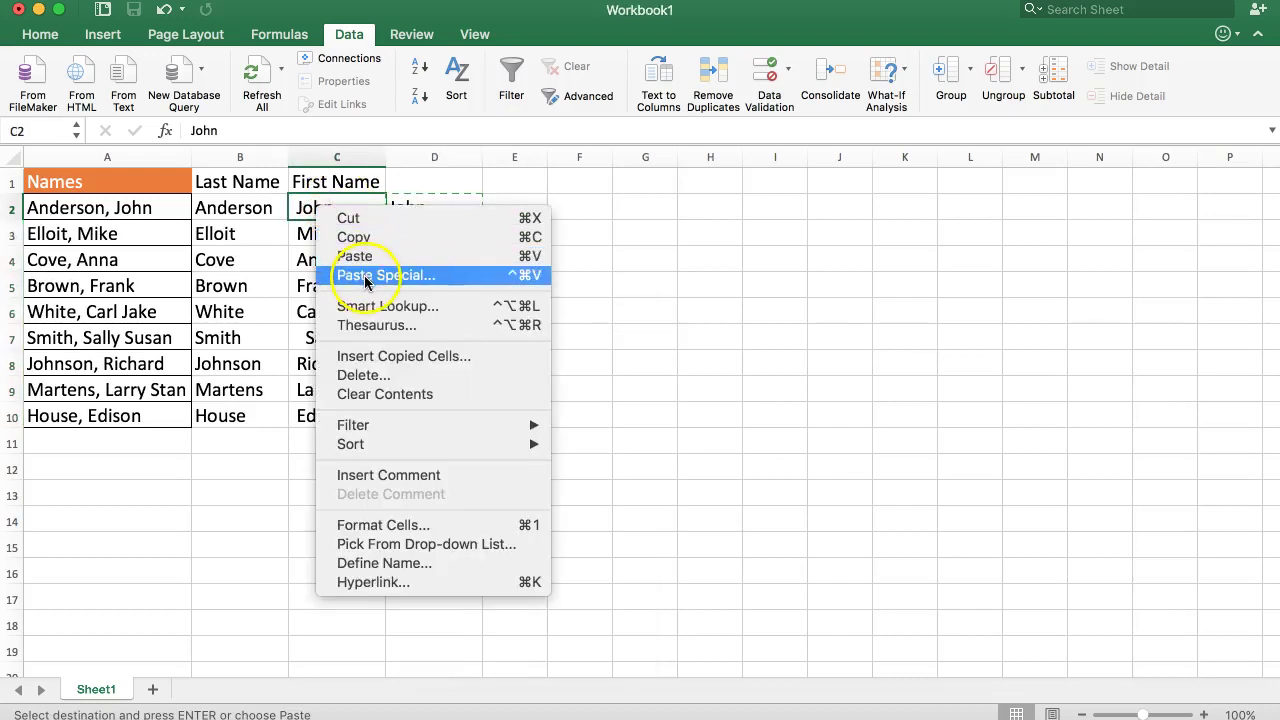
click(395, 276)
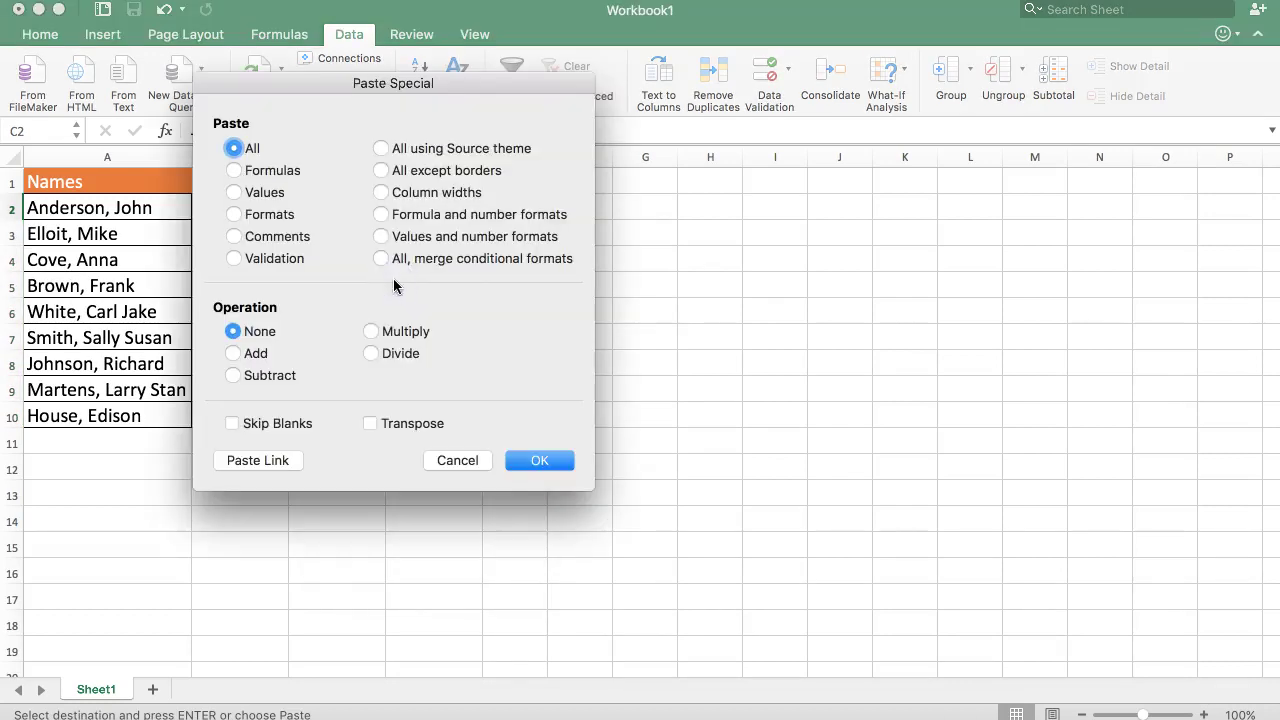
click(235, 193)
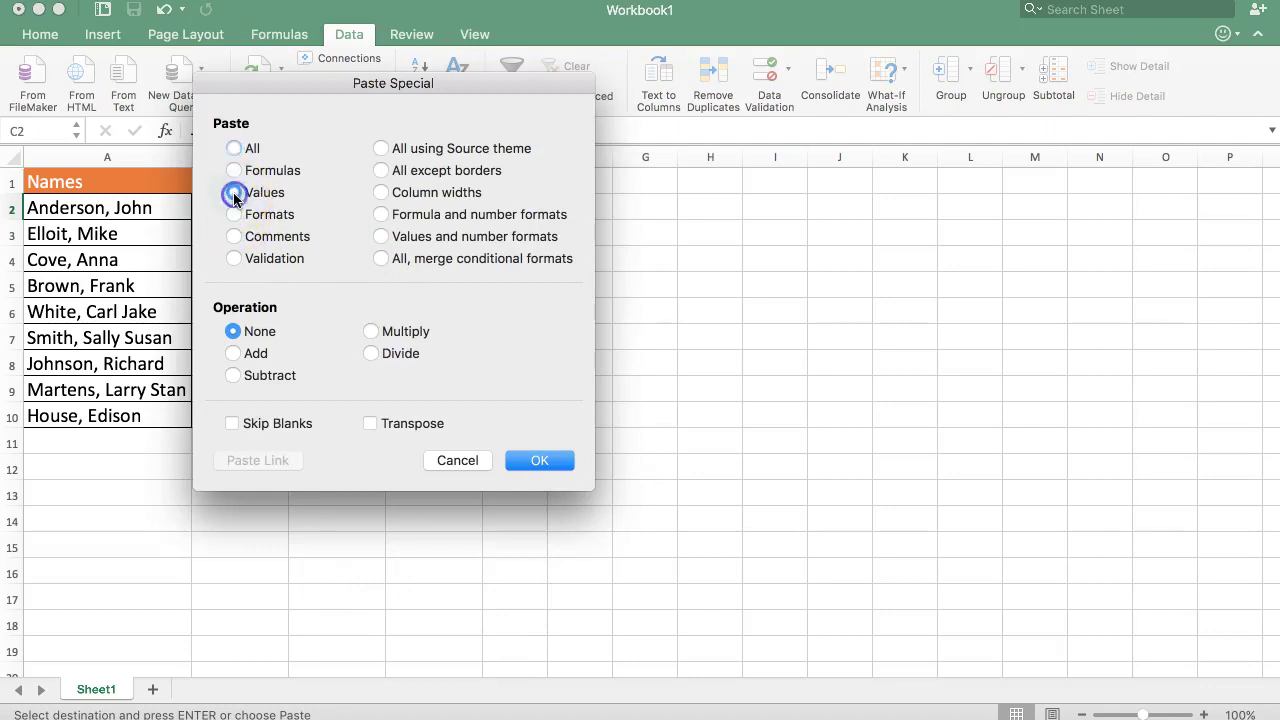
click(538, 461)
Step: Clear the helper TRIM formulas from D2:D10
click(427, 382)
drag(420, 210, 414, 417)
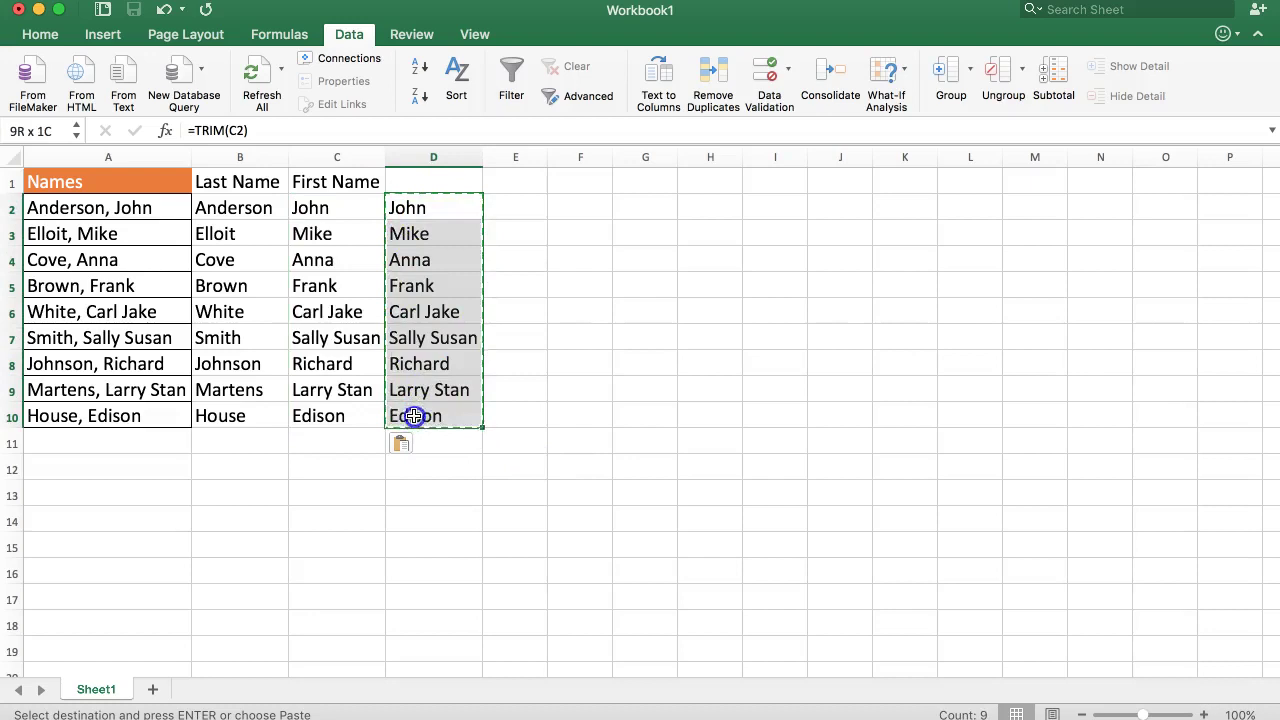
key(Delete)
click(272, 498)
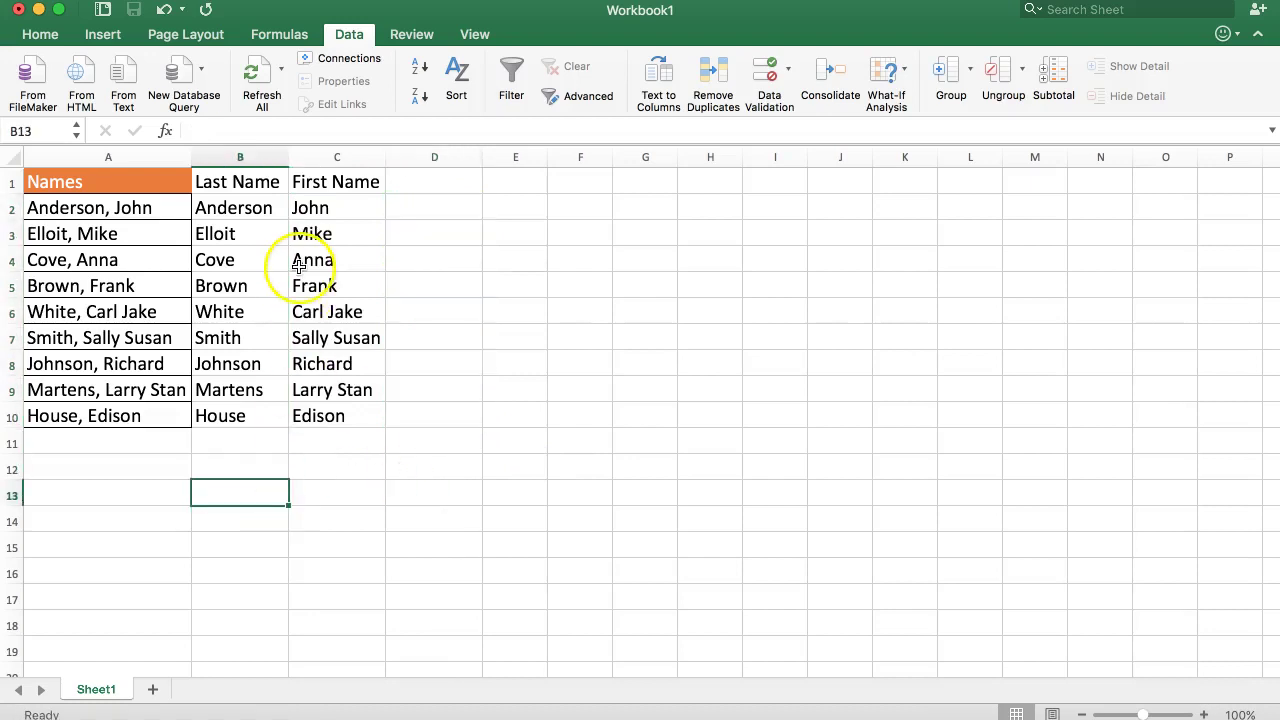
click(426, 200)
click(248, 213)
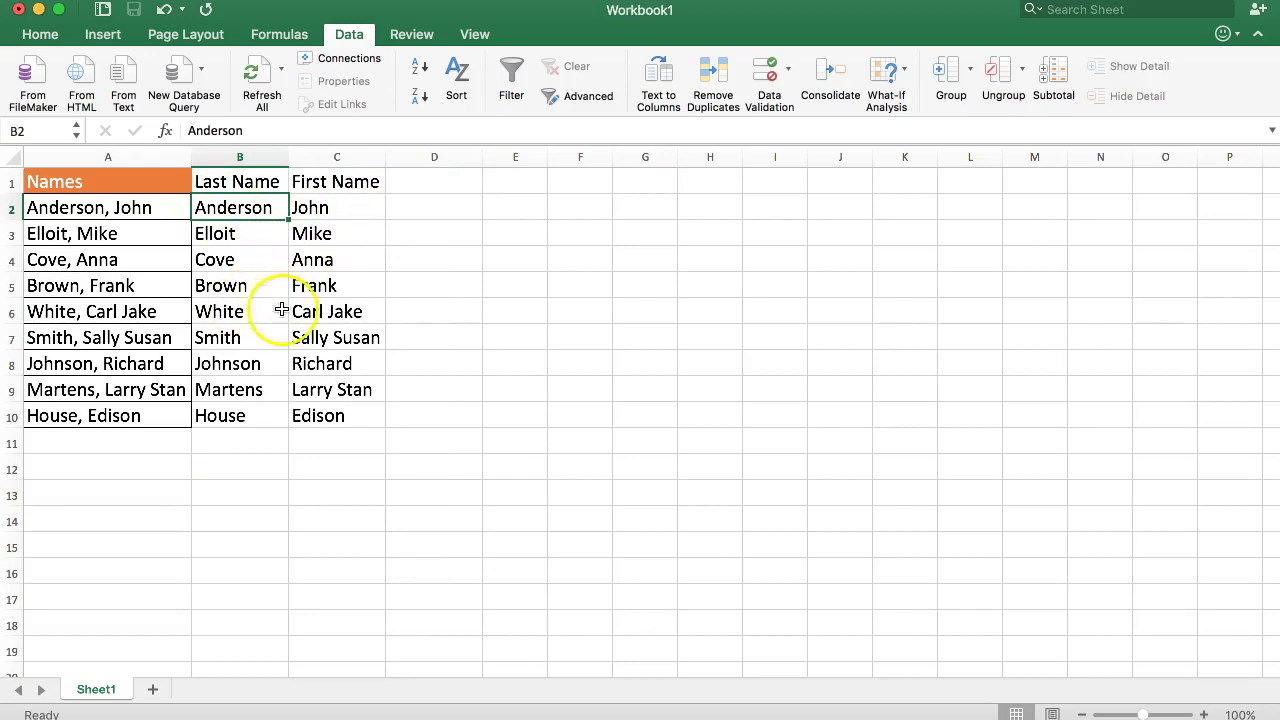
drag(100, 207, 177, 337)
click(210, 260)
drag(219, 188, 341, 204)
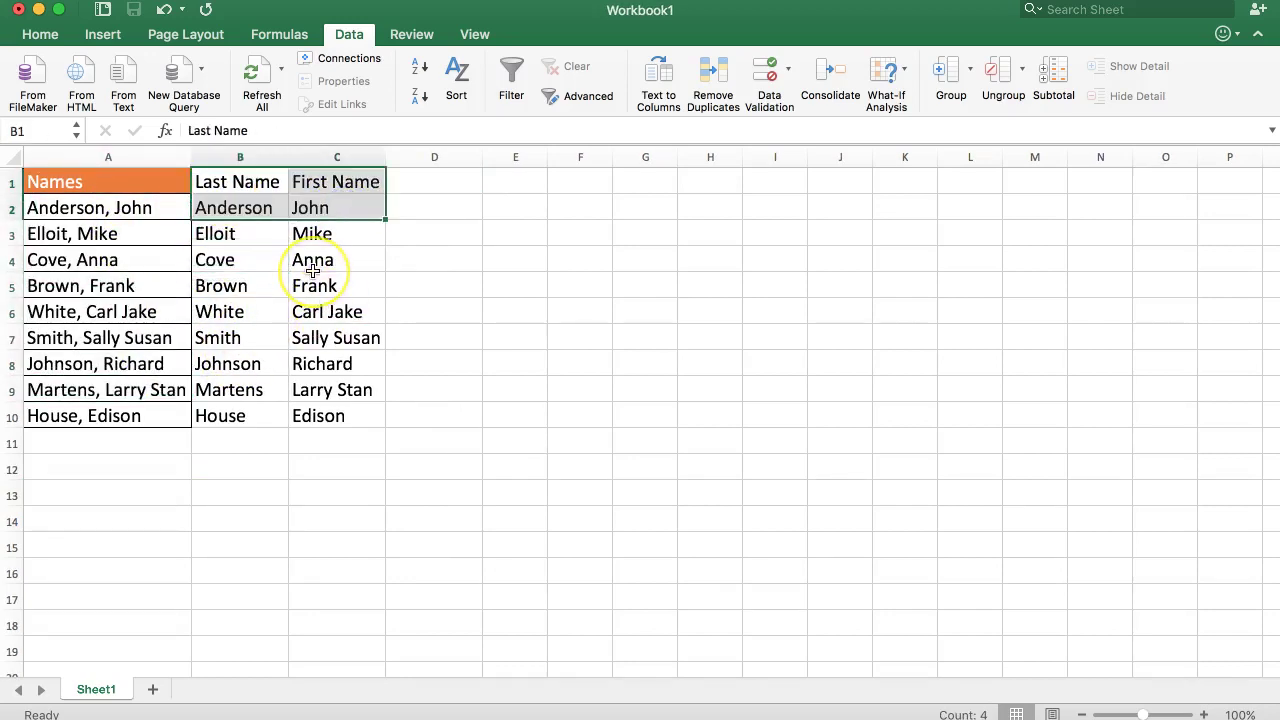